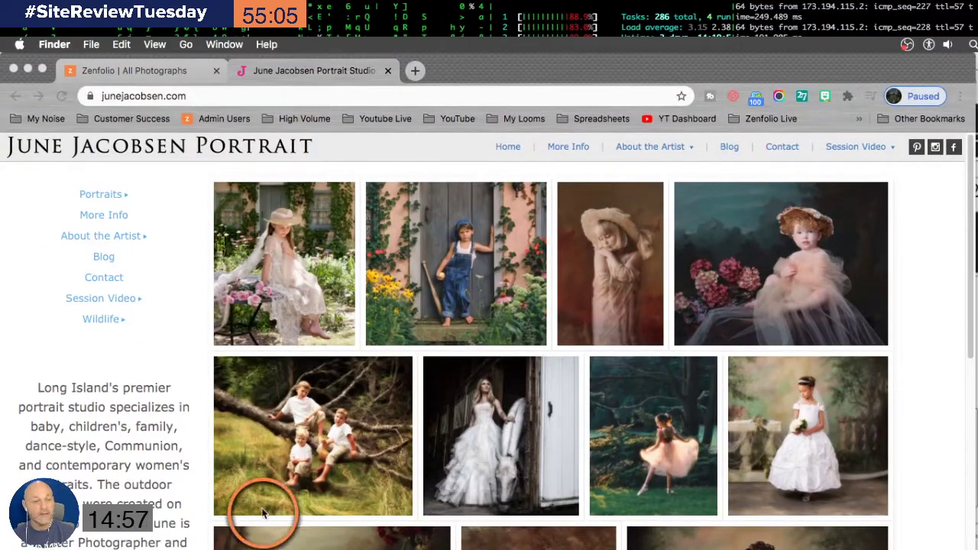
- Examine the home page's side and header navigation, including the Wildlife and Session Video submenus
click(289, 74)
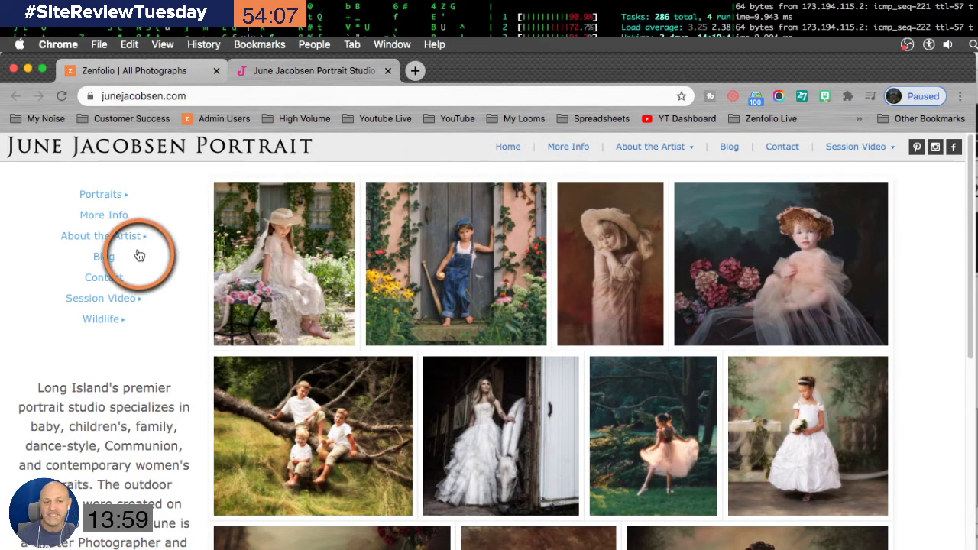
mouse_move(171, 241)
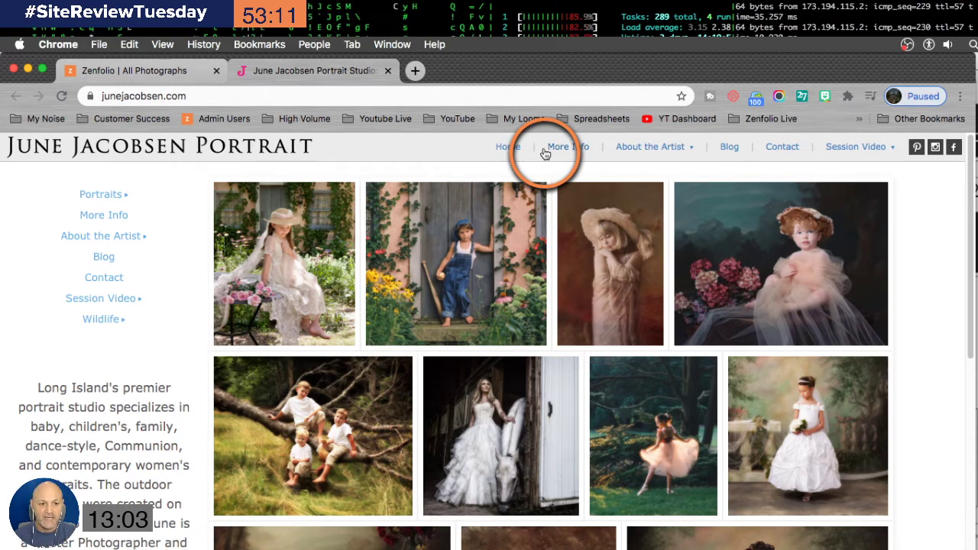
mouse_move(111, 241)
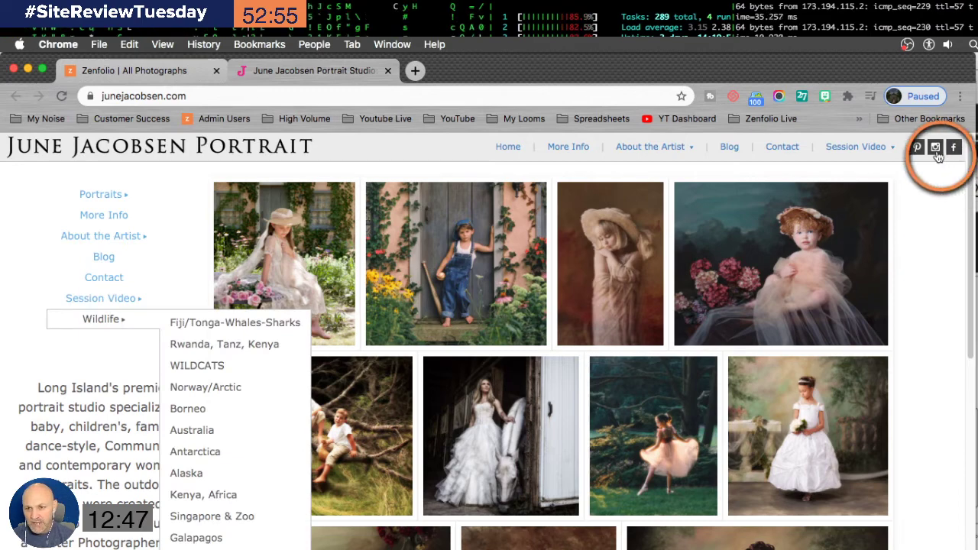
mouse_move(886, 152)
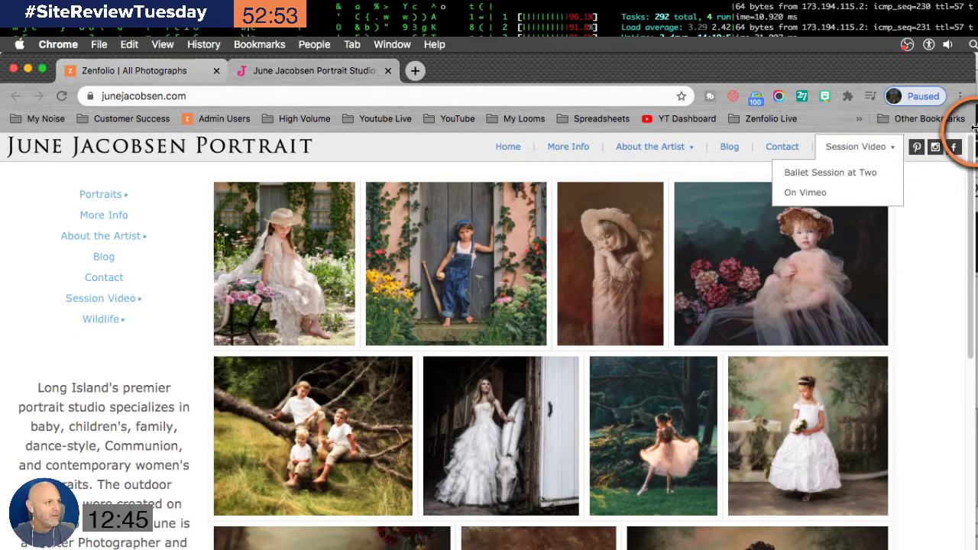
mouse_move(972, 70)
mouse_down()
mouse_move(972, 46)
mouse_move(963, 91)
mouse_move(976, 86)
mouse_up()
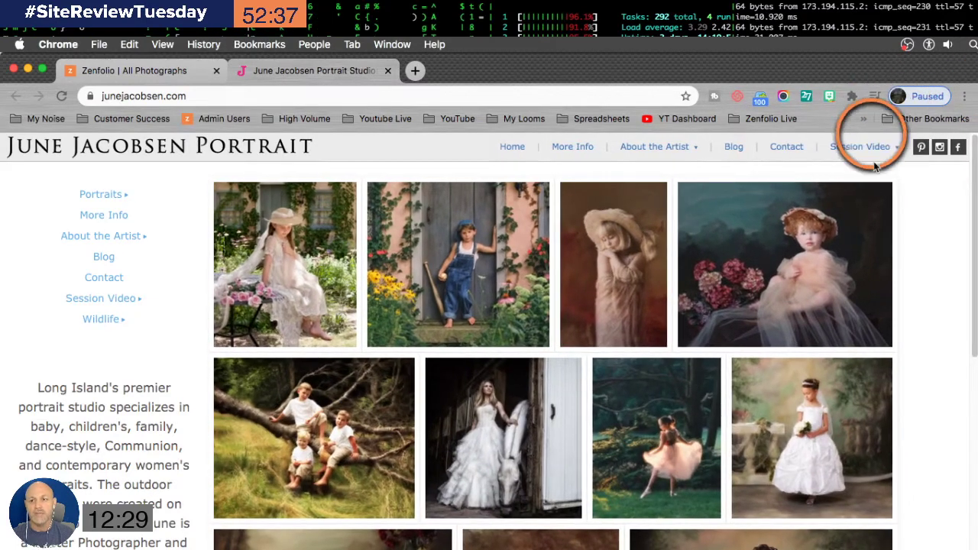
mouse_move(871, 156)
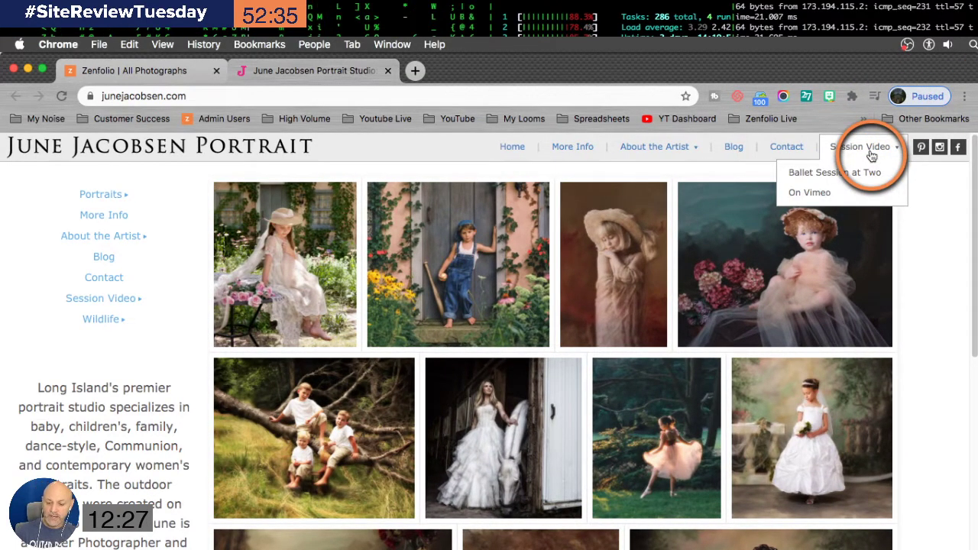
mouse_move(866, 326)
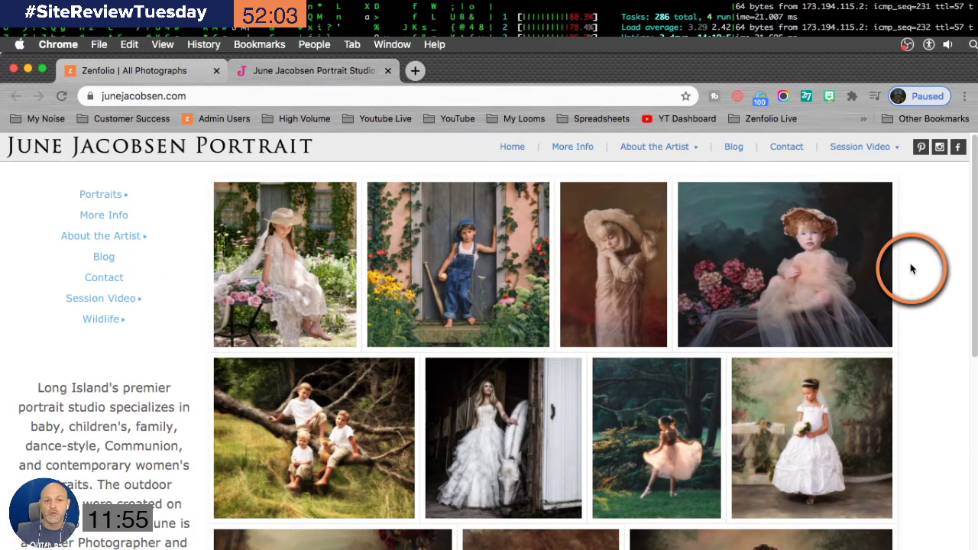
- Look through the home page's portrait photos and studio description, and check the side navigation links again
scroll(302, 320, down, 2)
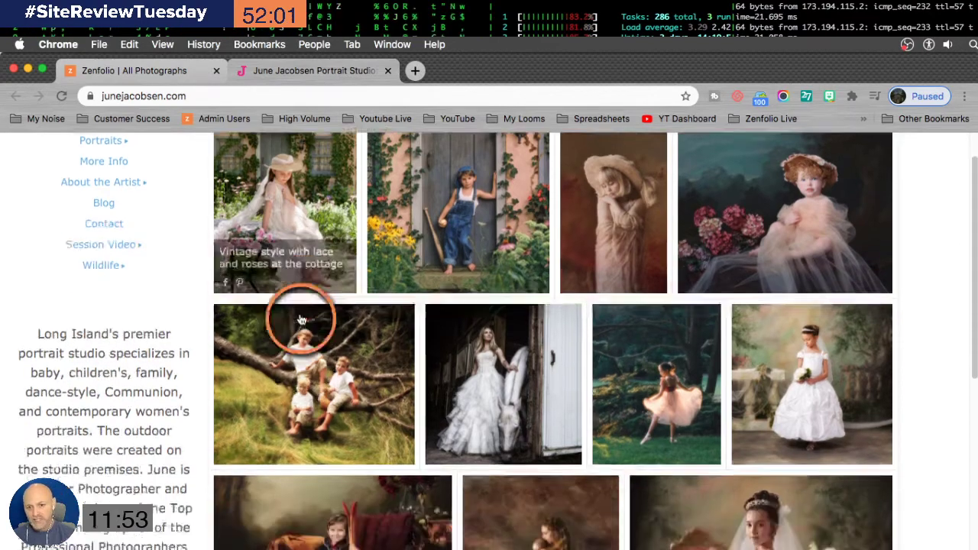
scroll(302, 319, down, 5)
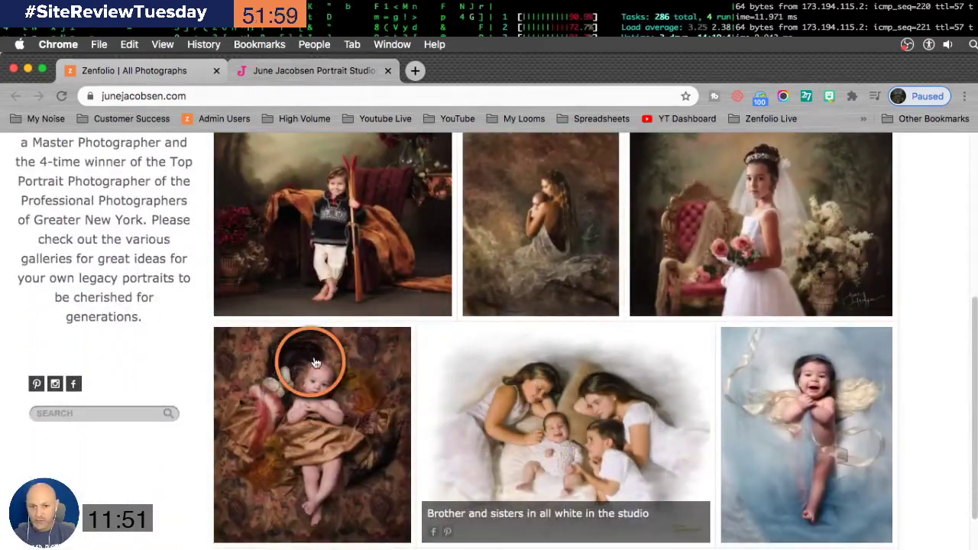
scroll(316, 360, up, 5)
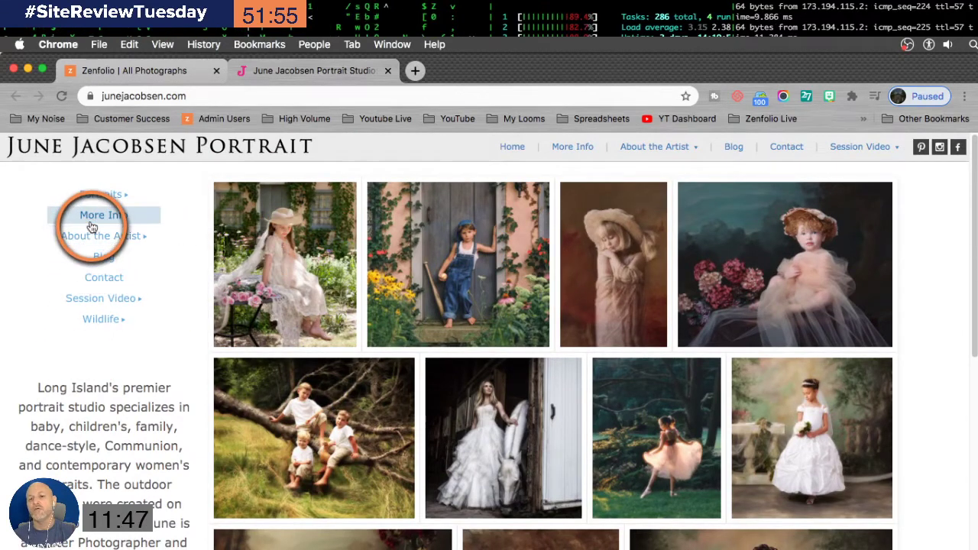
mouse_move(76, 235)
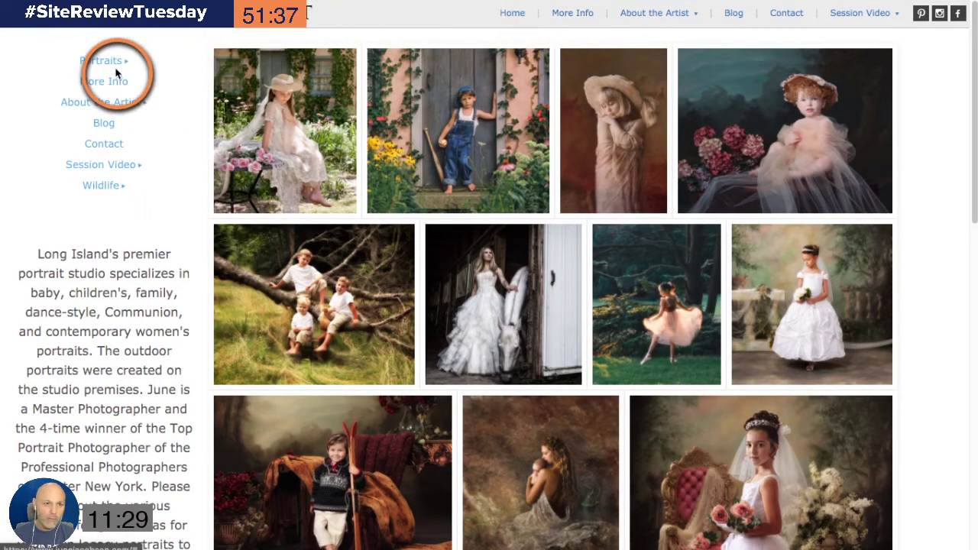
mouse_move(115, 69)
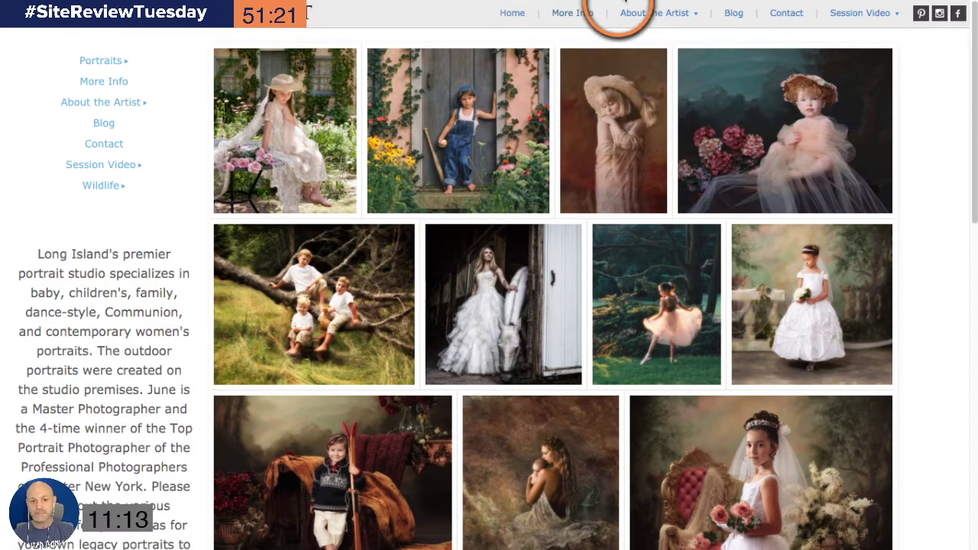
- Open the More Info page and review its welcome text, product pricing and session fee details down to the footer
click(572, 16)
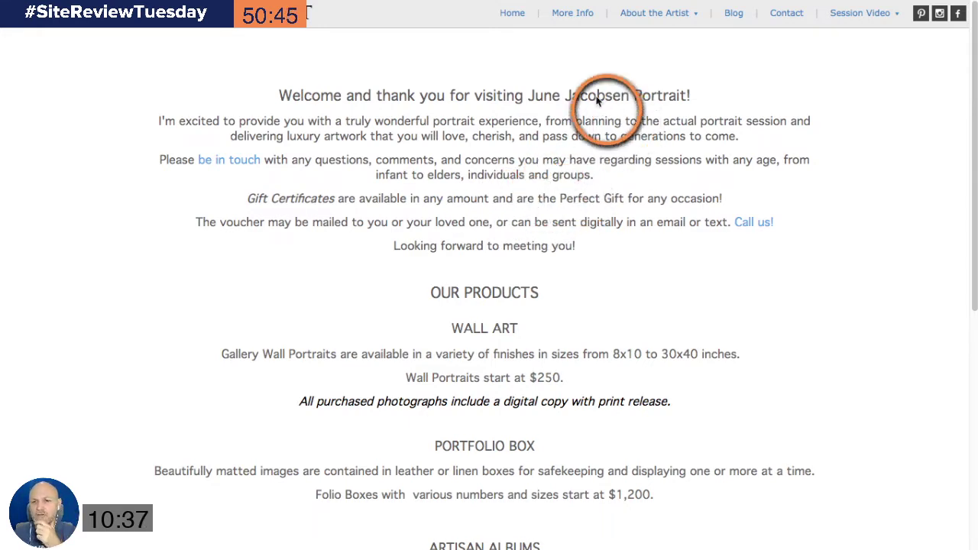
mouse_move(652, 22)
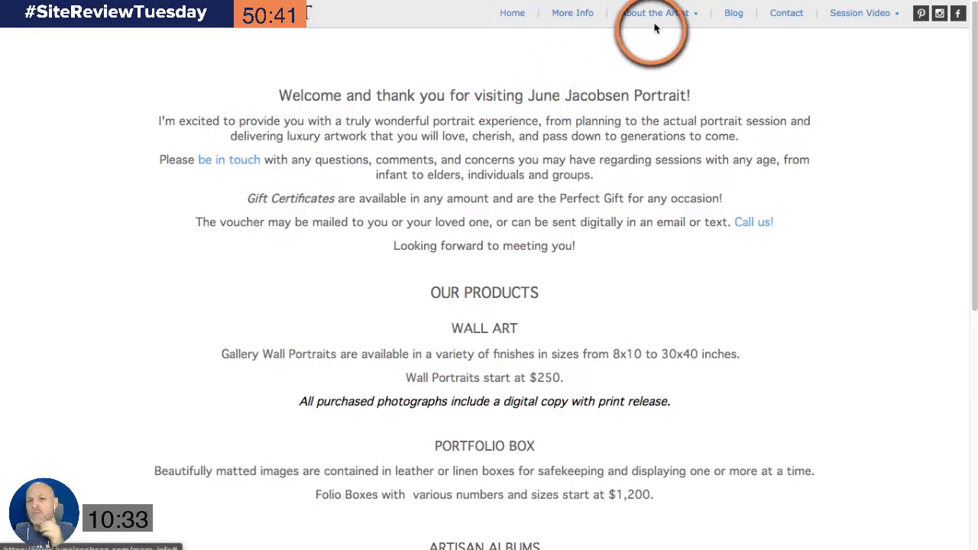
mouse_move(633, 37)
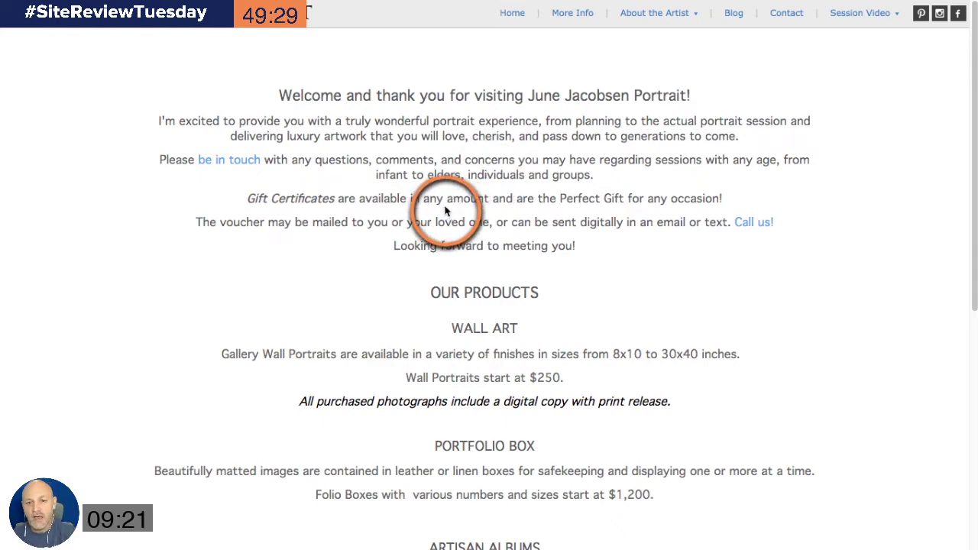
scroll(451, 206, down, 3)
scroll(458, 200, down, 5)
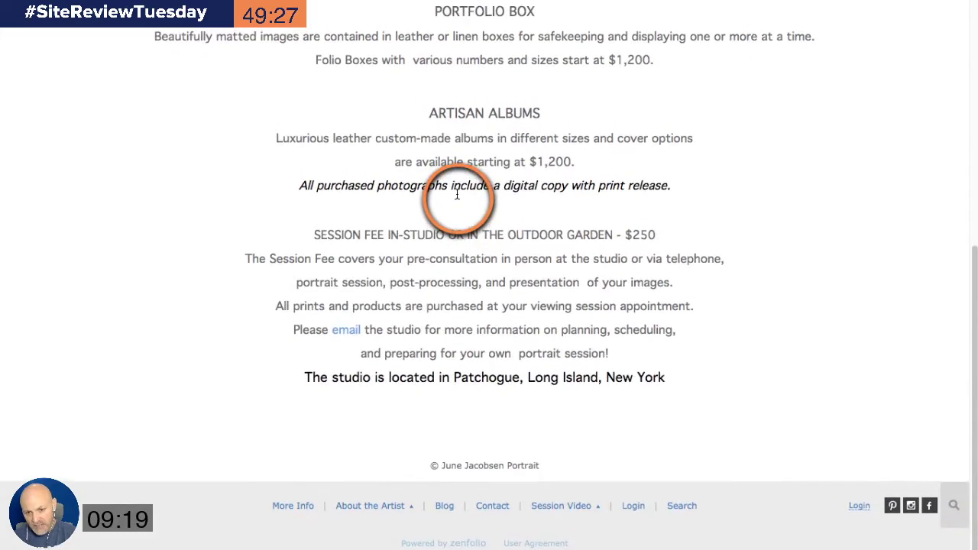
scroll(459, 202, up, 3)
scroll(455, 199, up, 5)
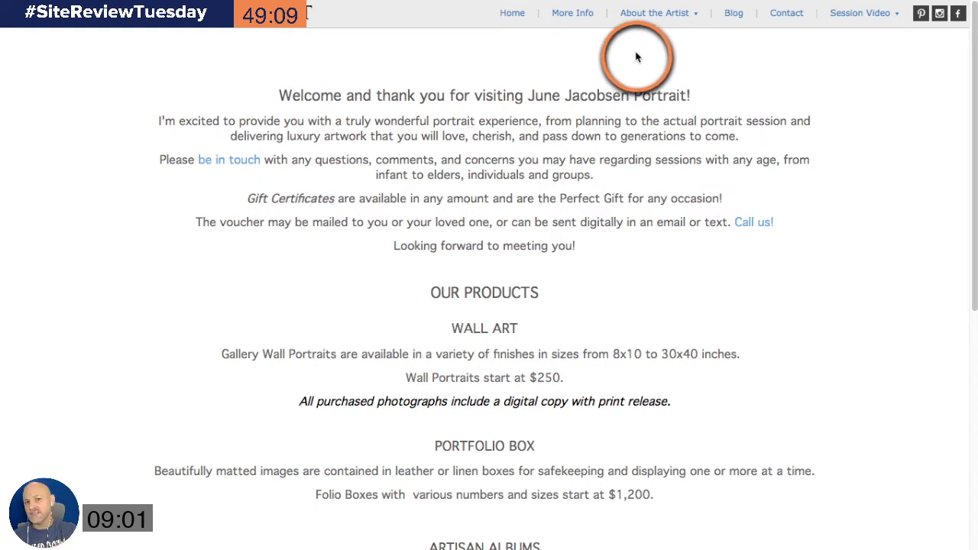
- Return to the home page and open the Children in Garden gallery listed under Portraits
click(506, 21)
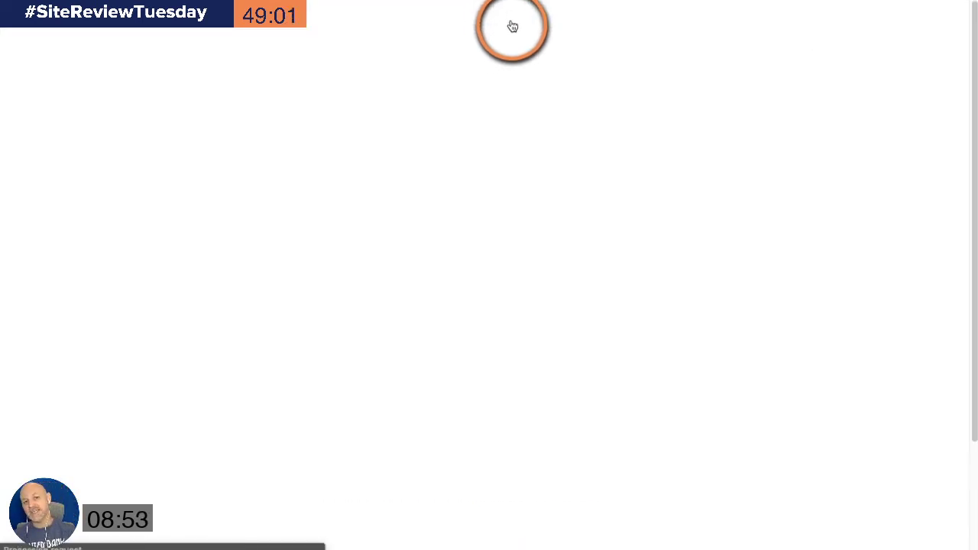
mouse_move(113, 65)
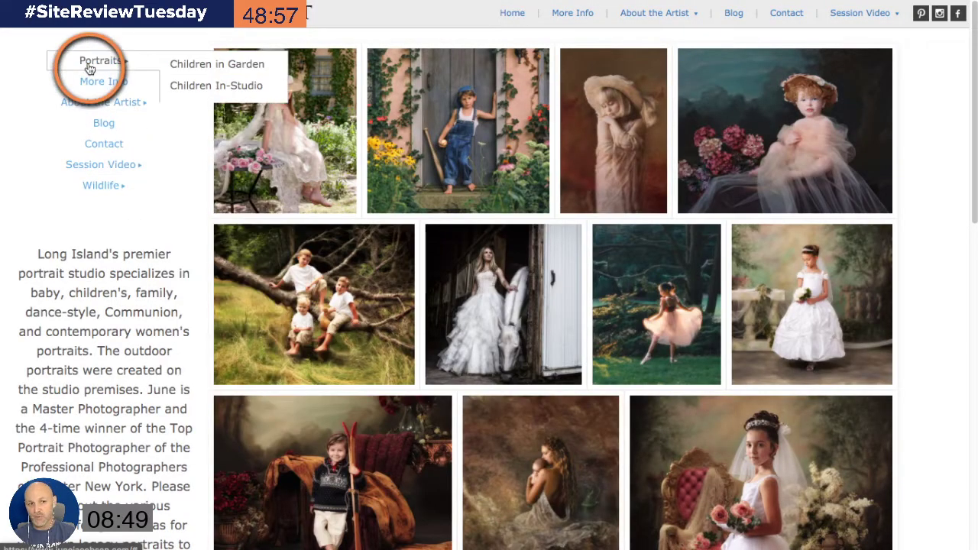
mouse_move(114, 185)
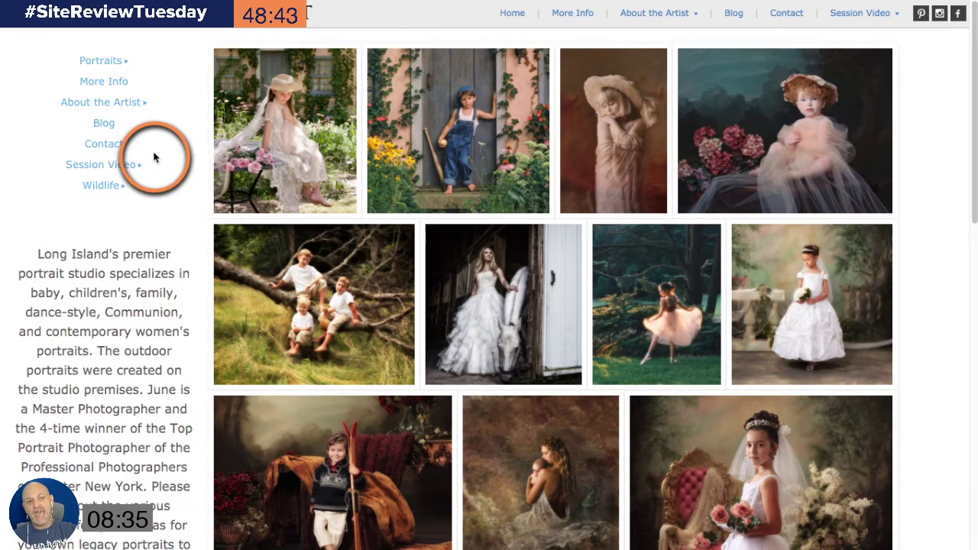
mouse_move(152, 163)
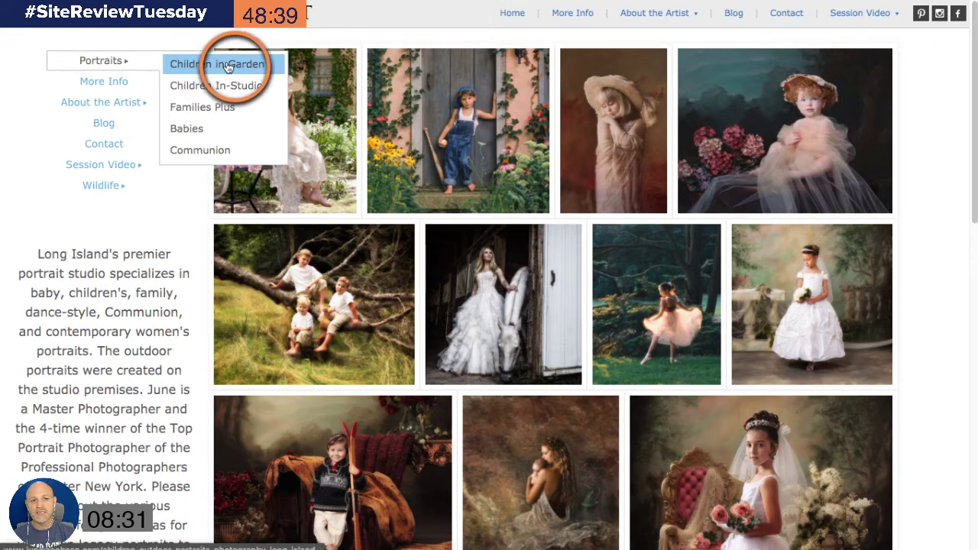
click(214, 68)
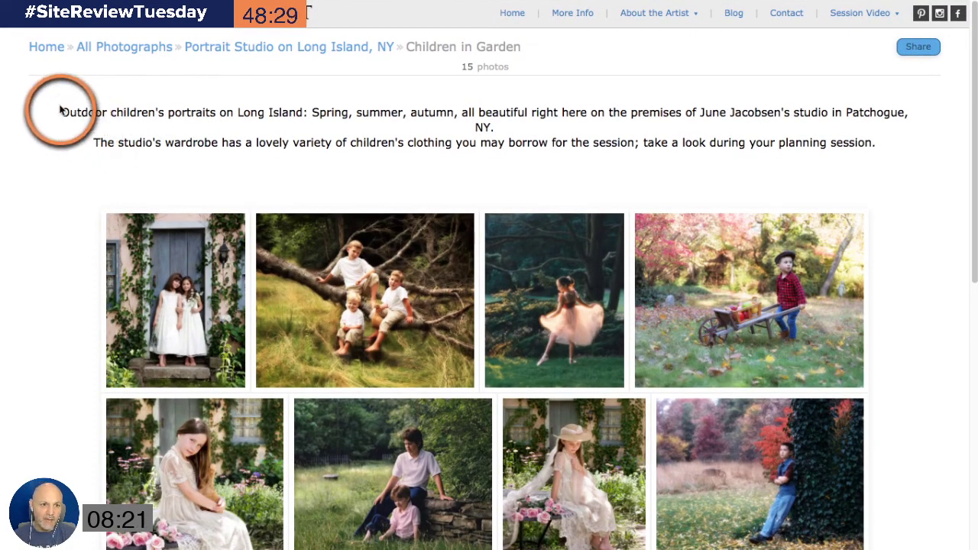
- Read the gallery's introductory text, highlighting the sentence about outdoor children's portraits on Long Island
drag(60, 111, 255, 128)
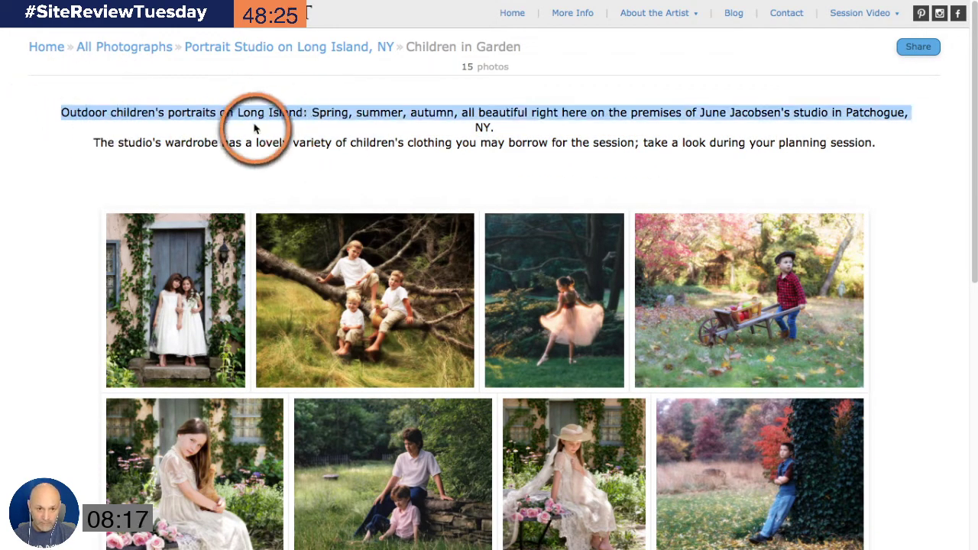
click(376, 135)
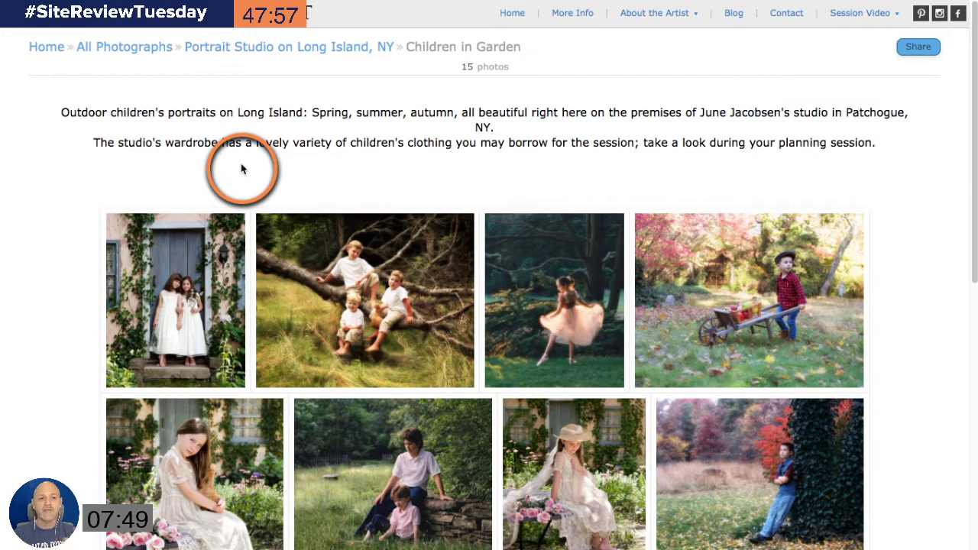
scroll(389, 181, down, 1)
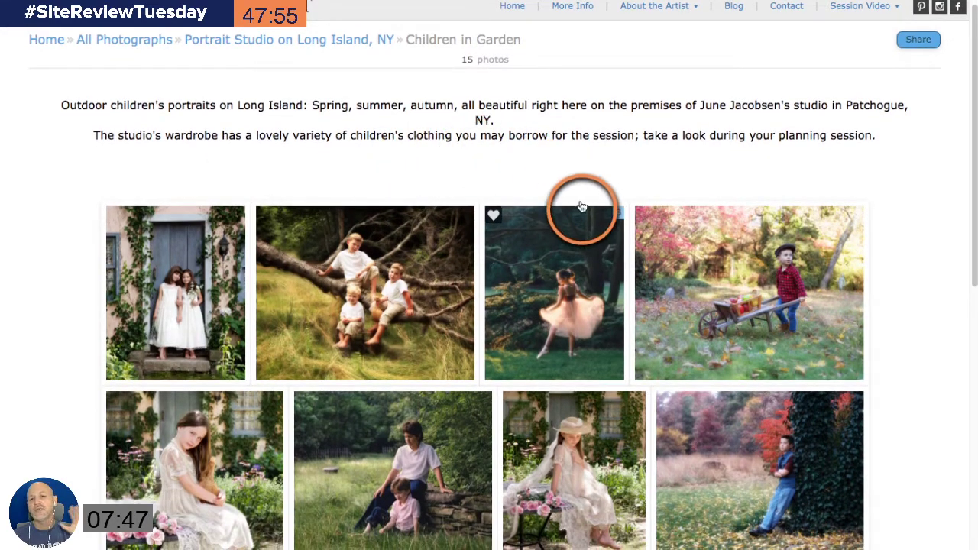
scroll(629, 207, up, 1)
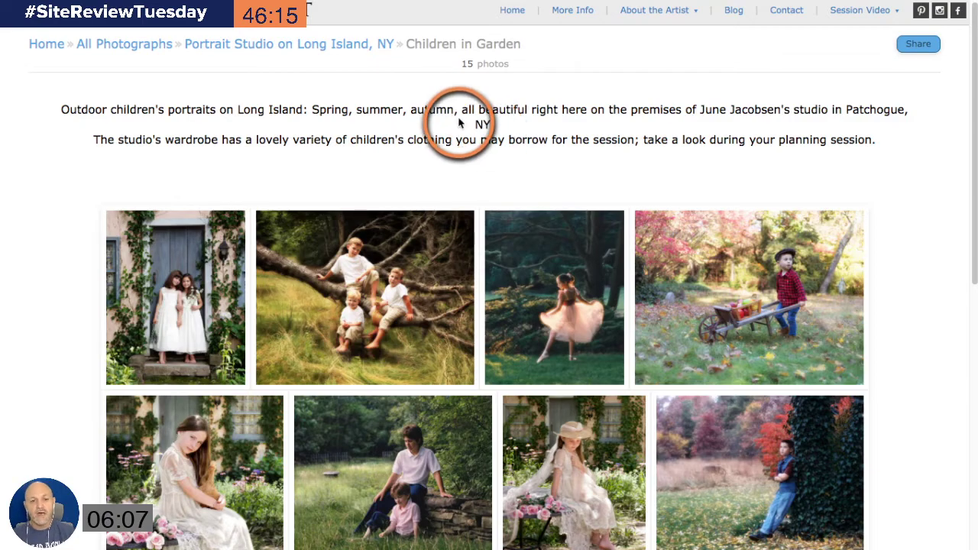
- Browse all the Children in Garden photos and check the caption on the ballet girl photo
scroll(481, 138, down, 2)
scroll(477, 153, down, 6)
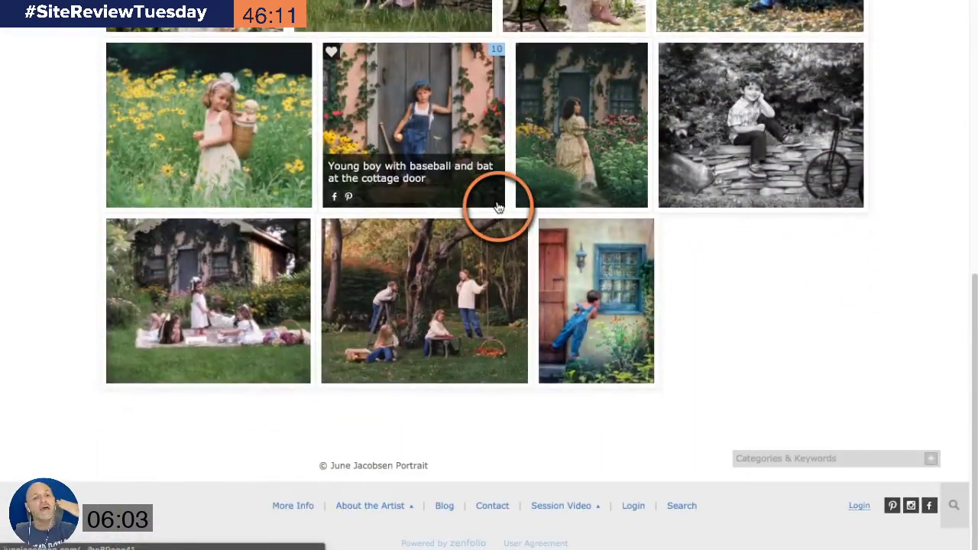
scroll(943, 278, up, 3)
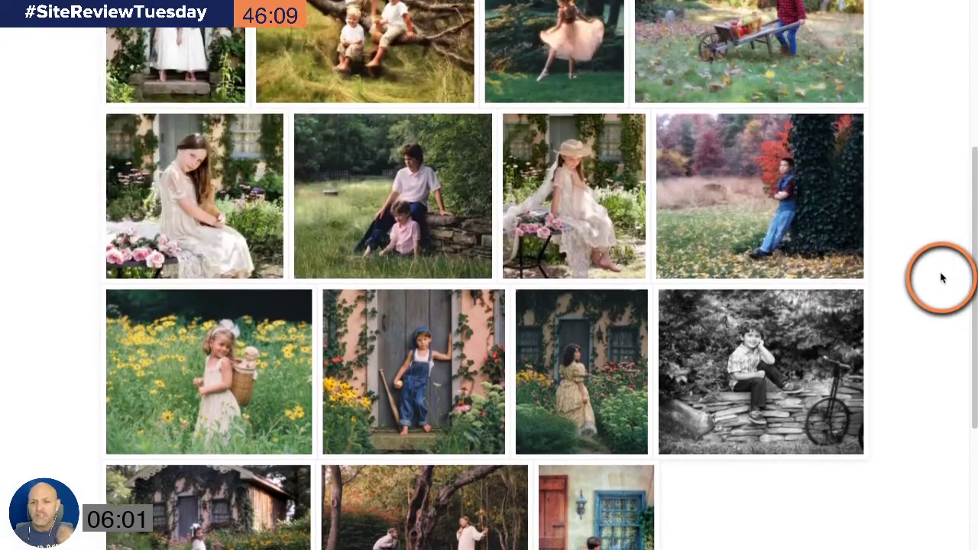
scroll(942, 256, down, 3)
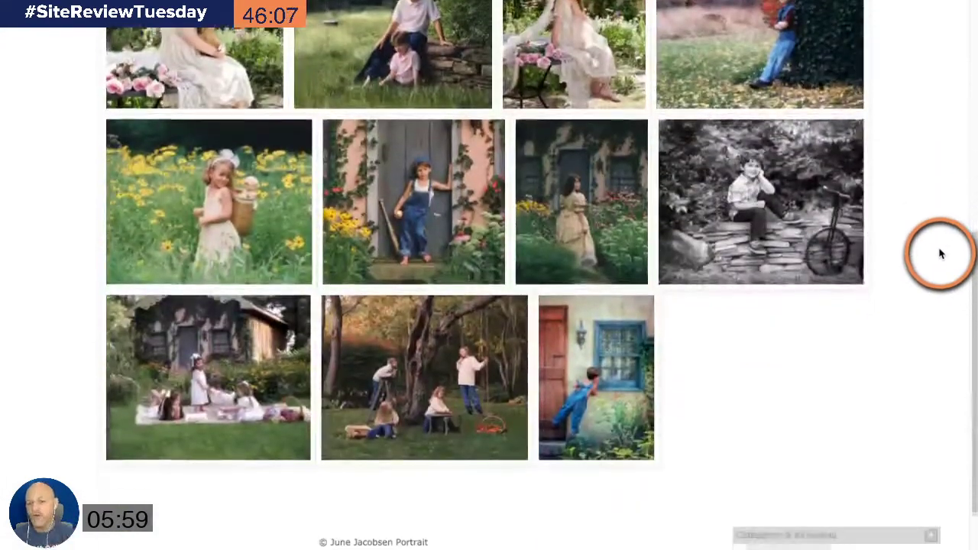
scroll(466, 185, up, 4)
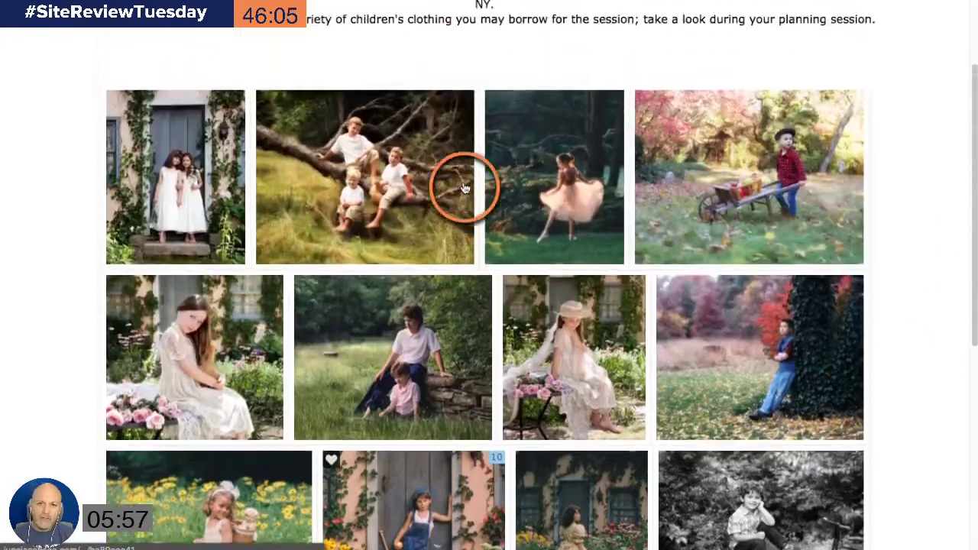
scroll(465, 188, up, 2)
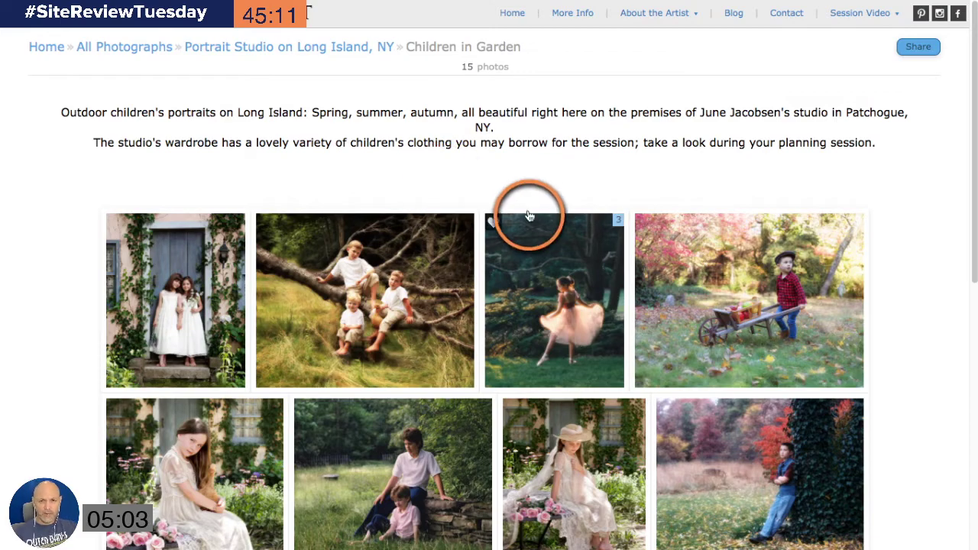
mouse_move(512, 224)
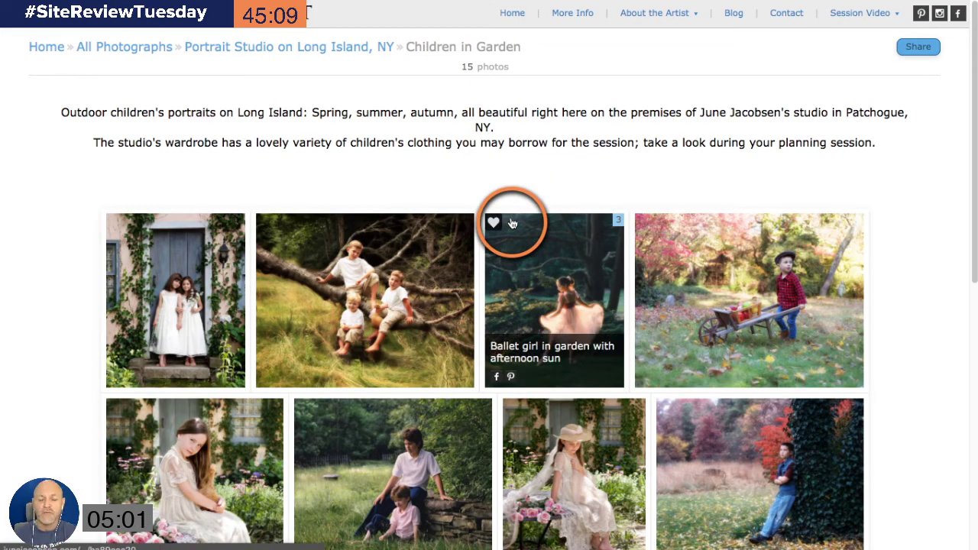
- Expand the gallery's Categories & Keywords section and review its category, subcategories and keywords
scroll(451, 160, down, 7)
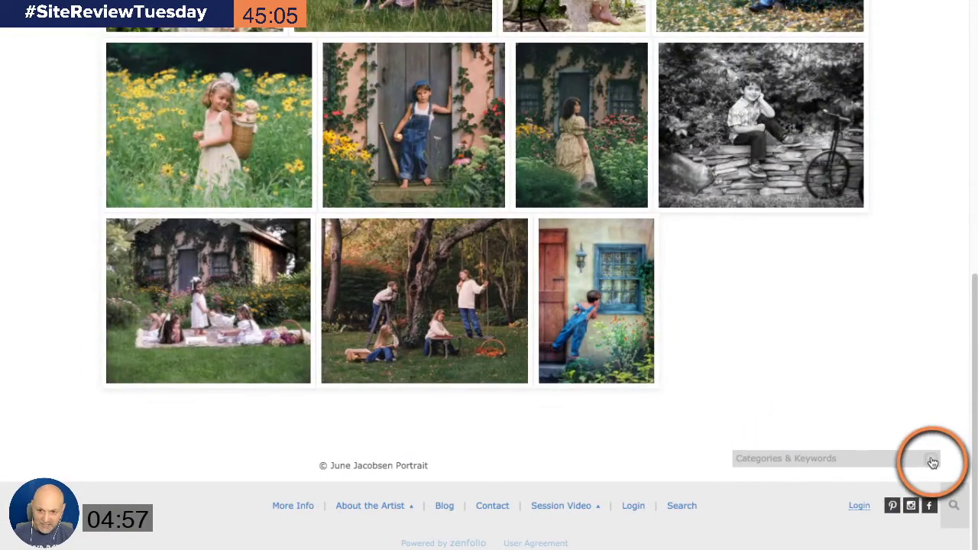
click(933, 460)
scroll(887, 413, down, 2)
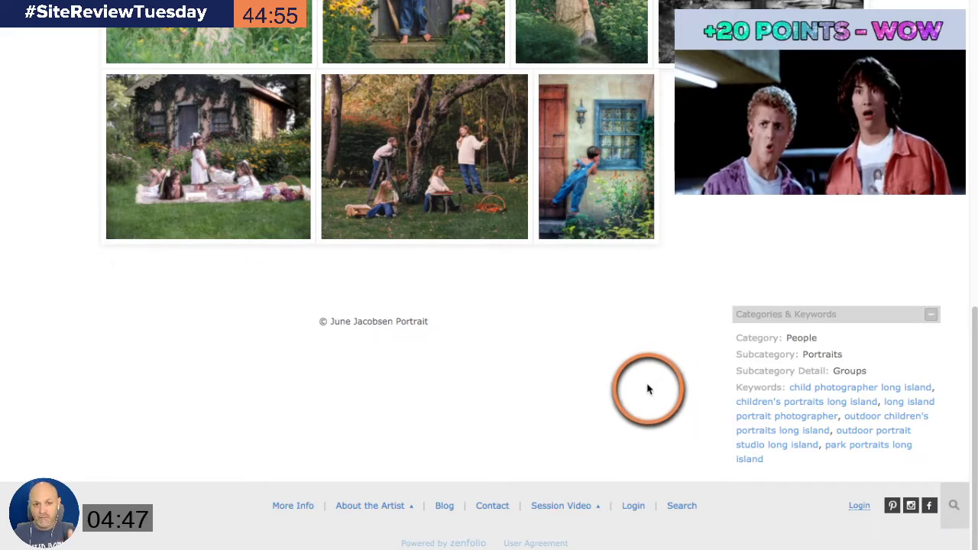
scroll(647, 392, up, 1)
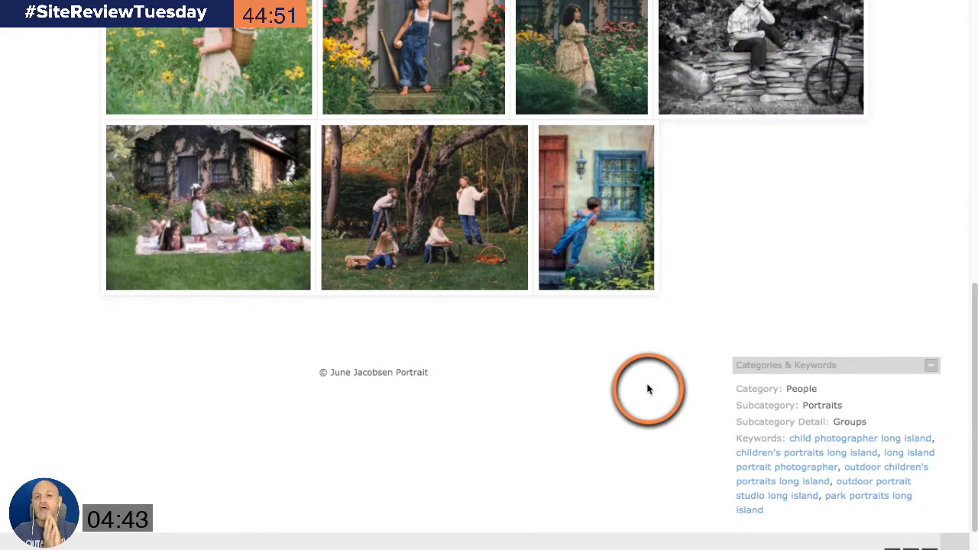
- Return to the start of the Children in Garden gallery and open the "Sisters at the Cottage Door" photo
scroll(647, 390, up, 5)
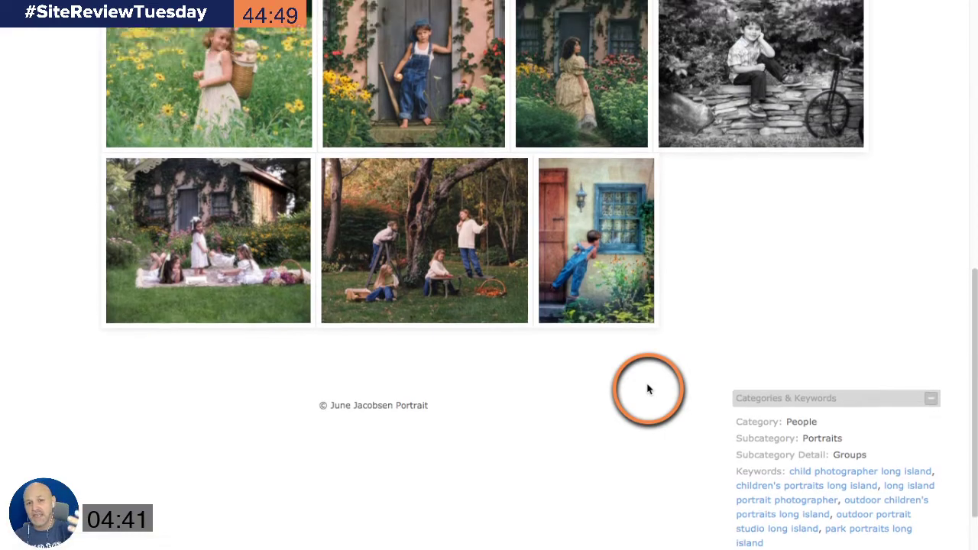
scroll(650, 423, up, 5)
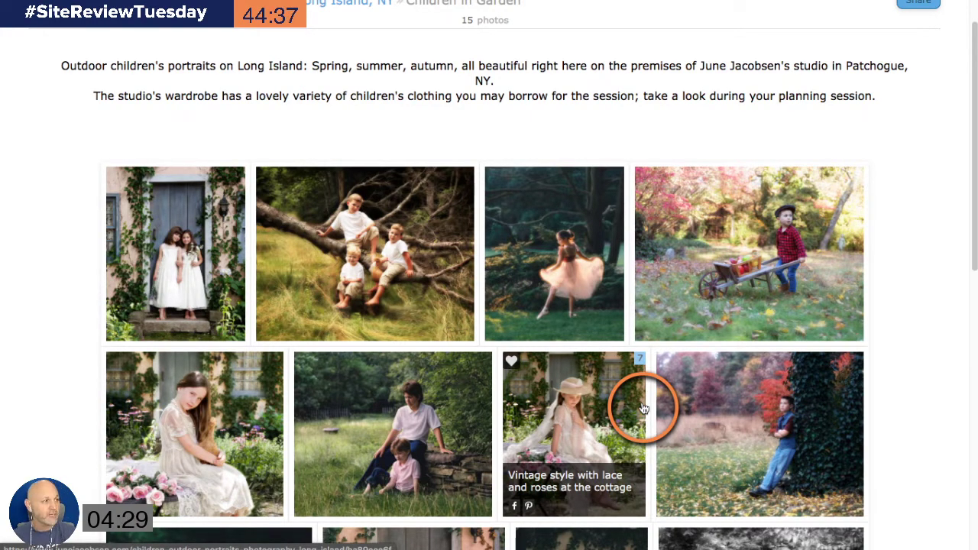
scroll(551, 378, up, 1)
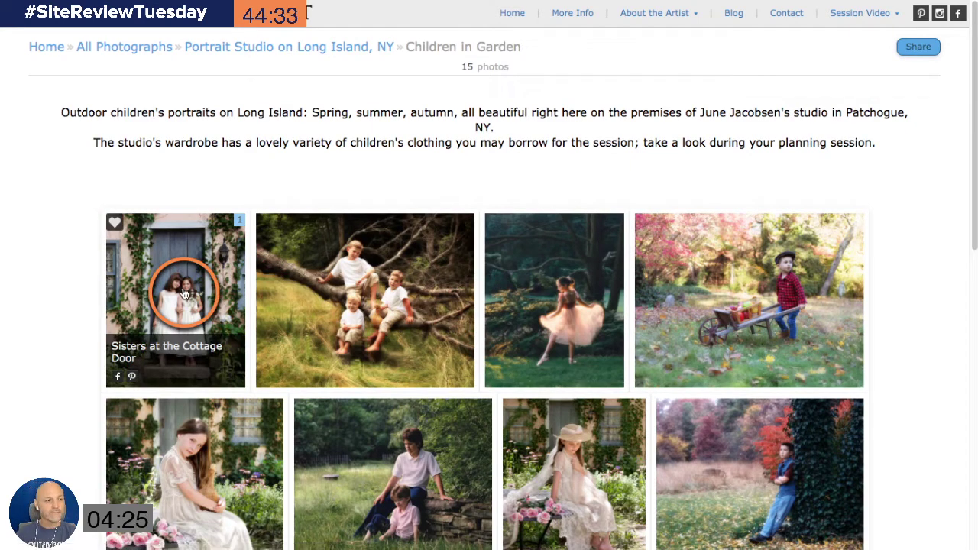
click(184, 294)
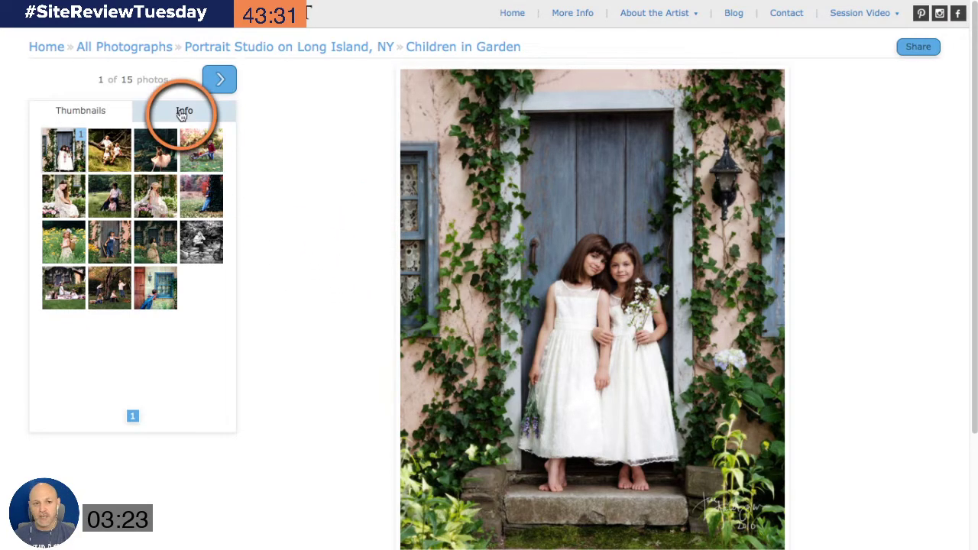
- Review the photo's categories, keywords, file details and shooting conditions, and return to the Children in Garden gallery
click(180, 111)
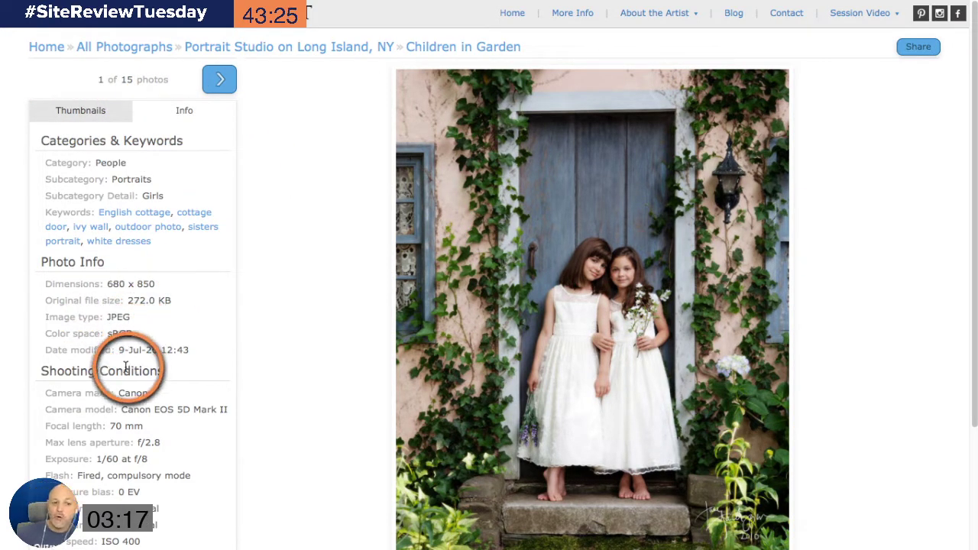
scroll(93, 397, down, 2)
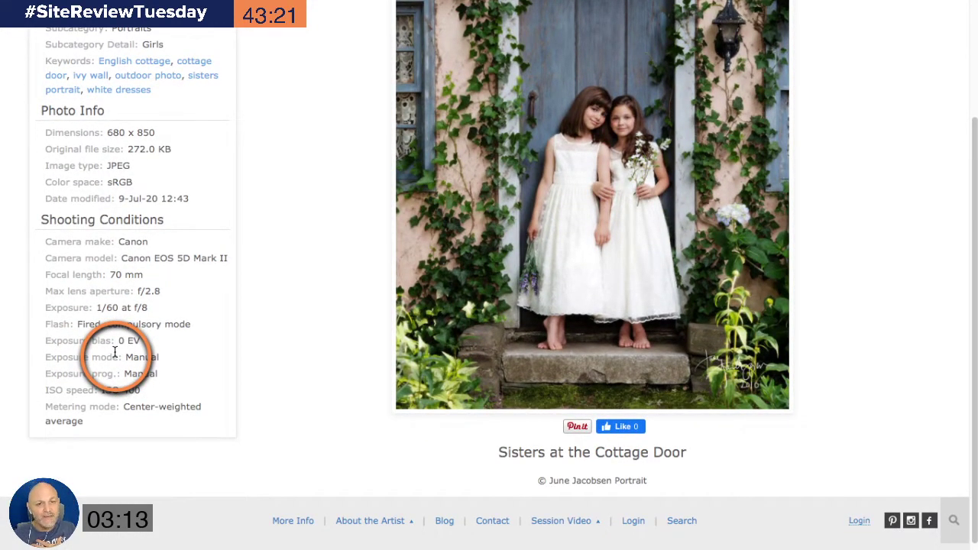
scroll(162, 379, up, 2)
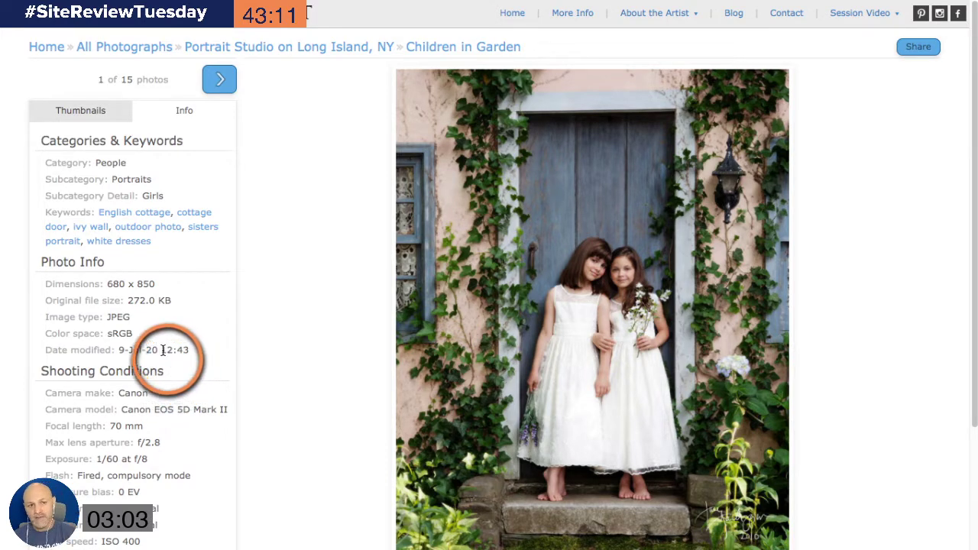
click(80, 107)
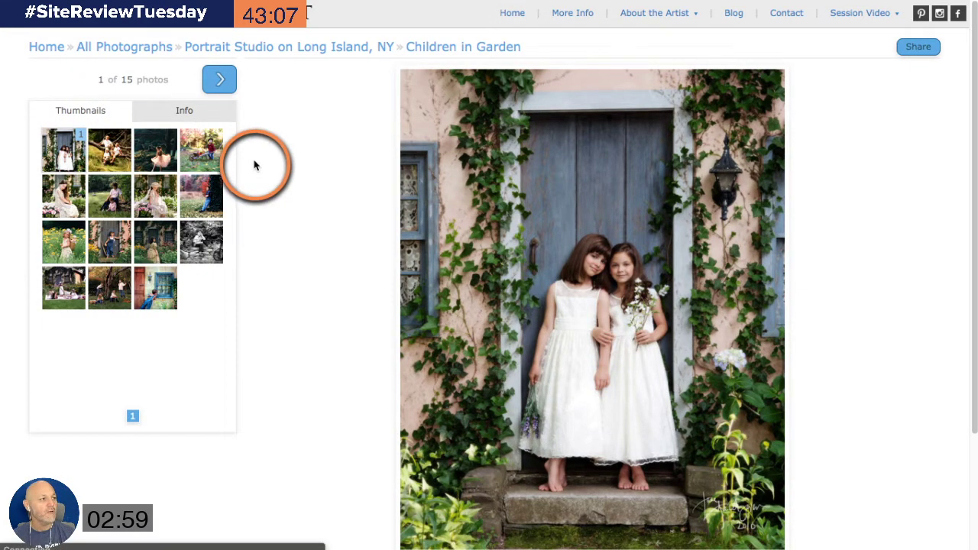
key(super+Left)
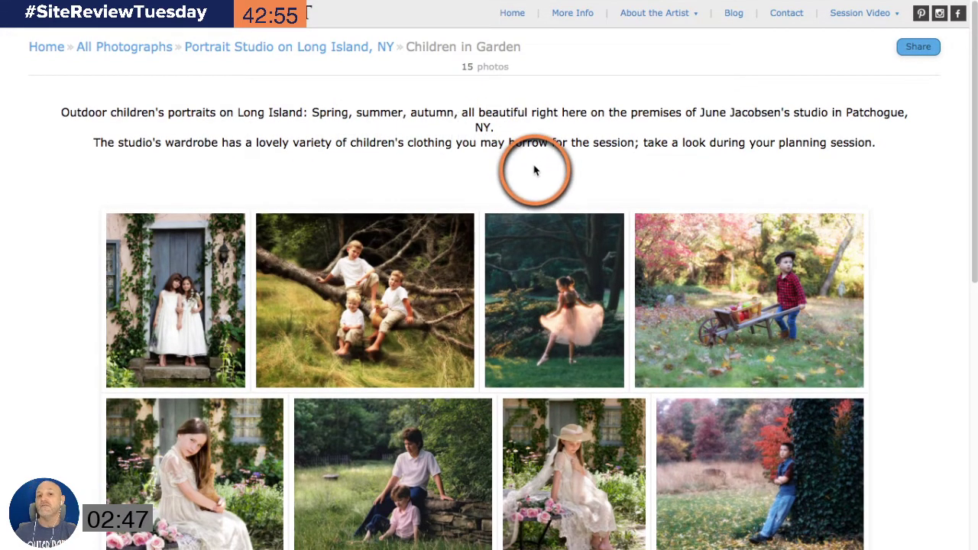
- Go to the home page and open the Families Plus gallery listed under Portraits
click(515, 14)
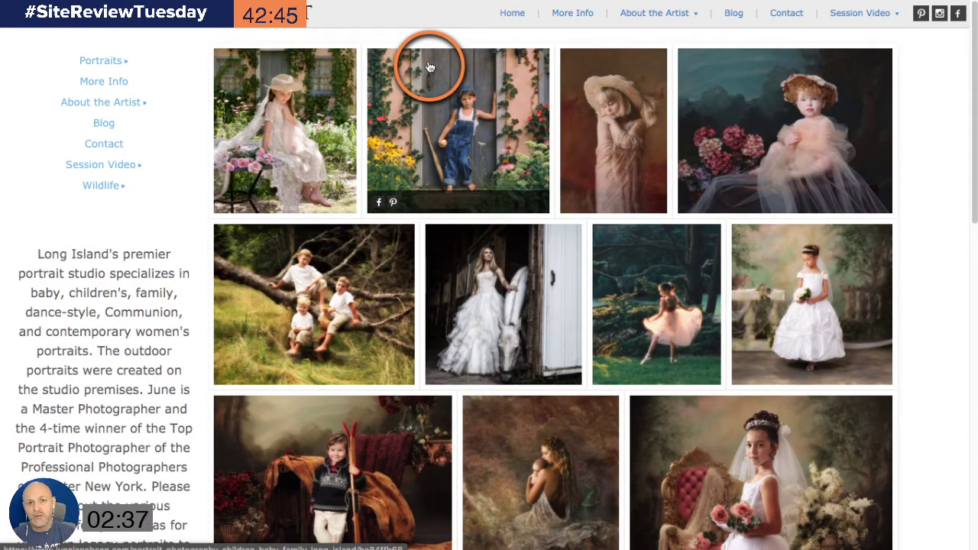
mouse_move(92, 66)
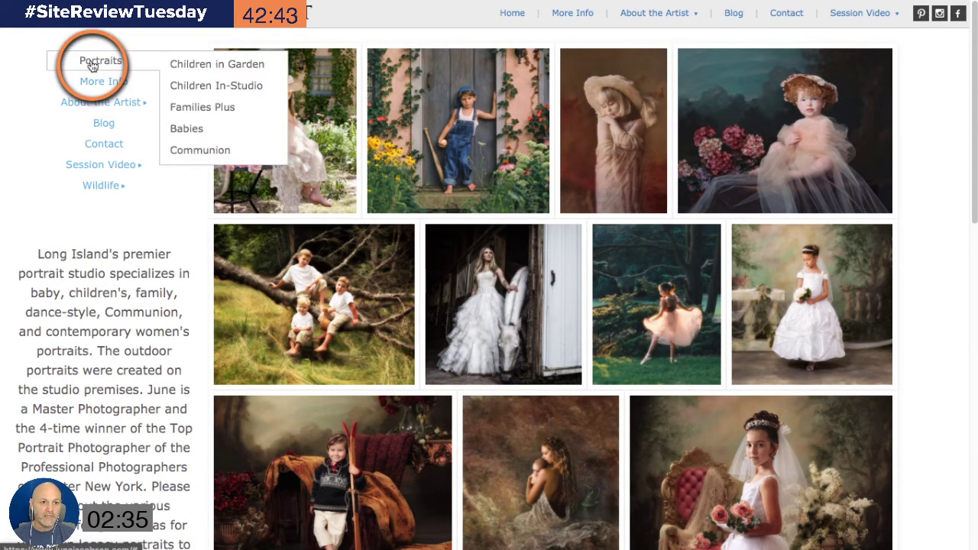
click(235, 115)
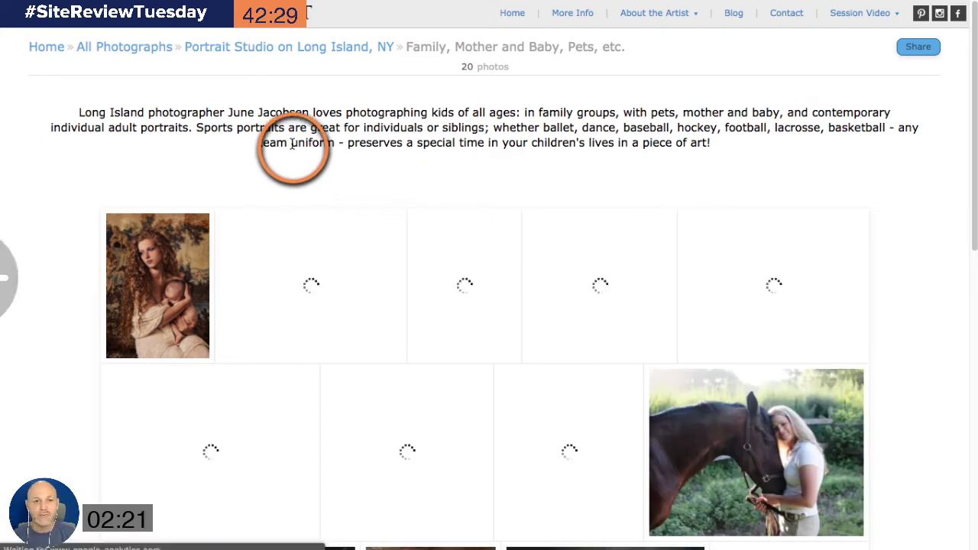
- Return to the home page, open the Babies gallery under Portraits, and browse its photos down to the footer
key(super+r)
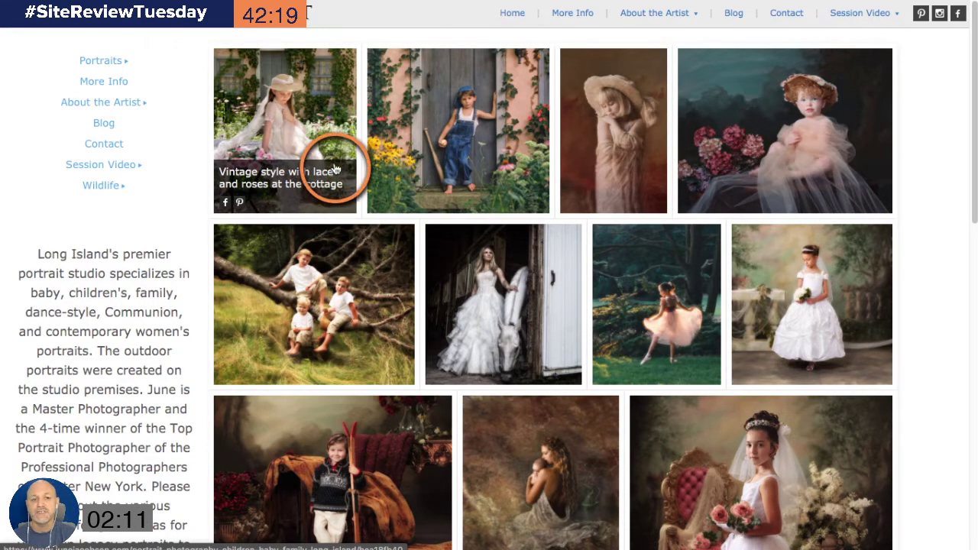
mouse_move(99, 71)
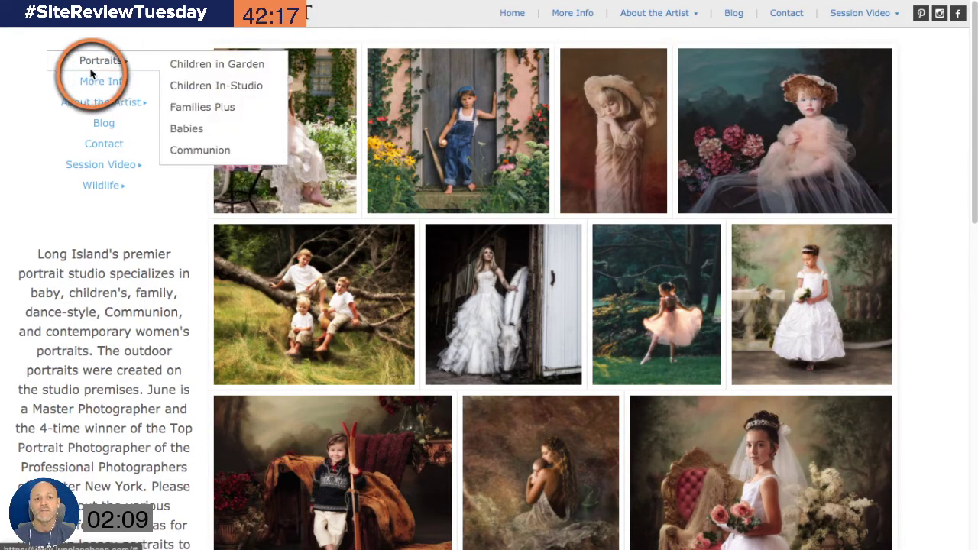
click(206, 135)
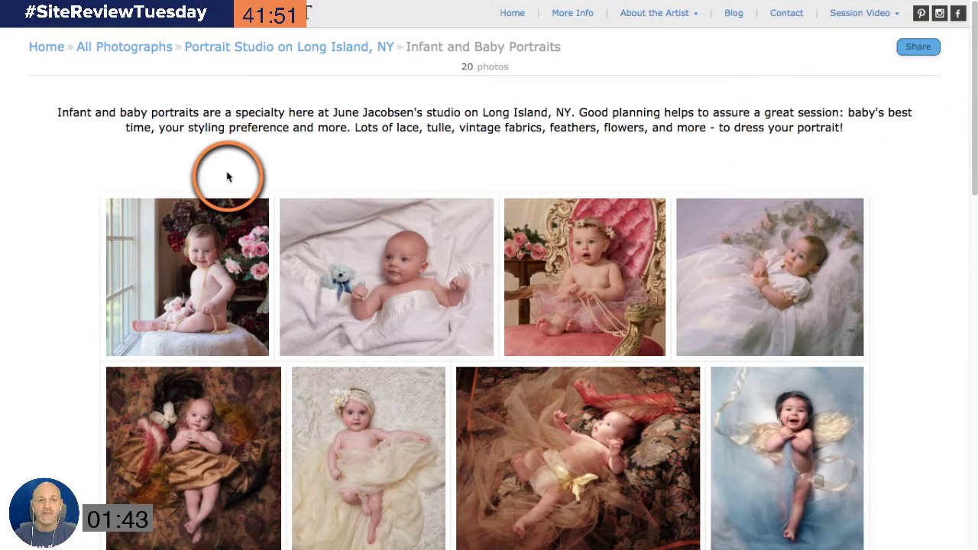
scroll(227, 177, down, 10)
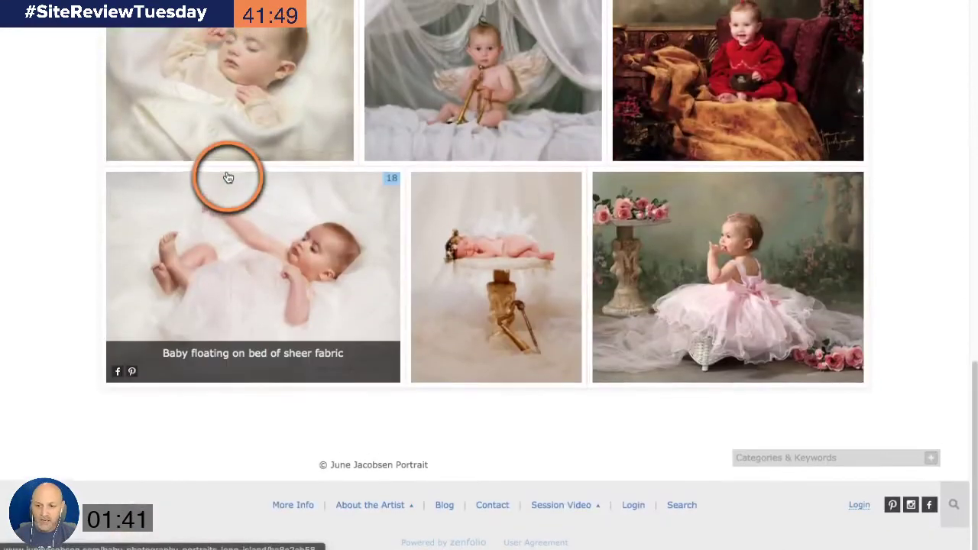
scroll(228, 177, up, 10)
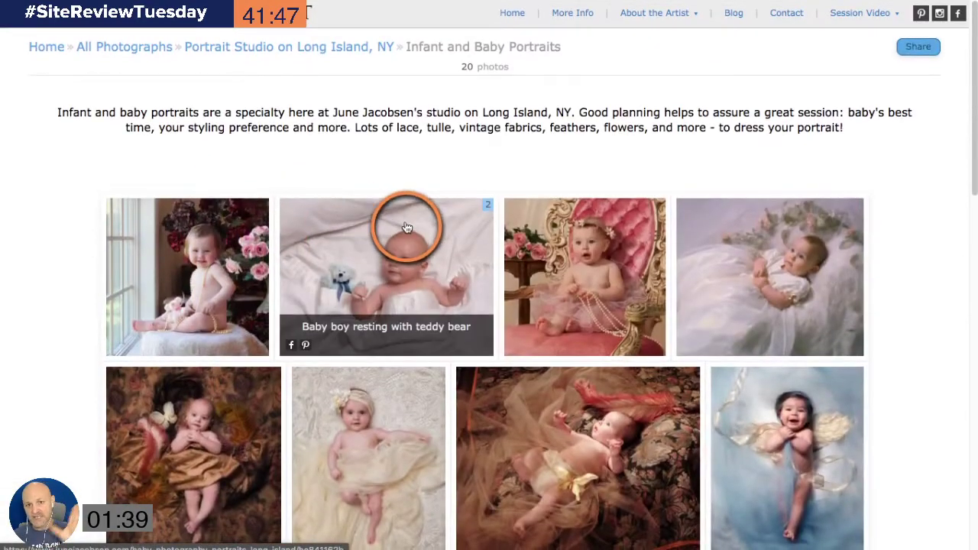
- Open the photographer's biography page under About the Artist and read it through to the end
mouse_move(654, 16)
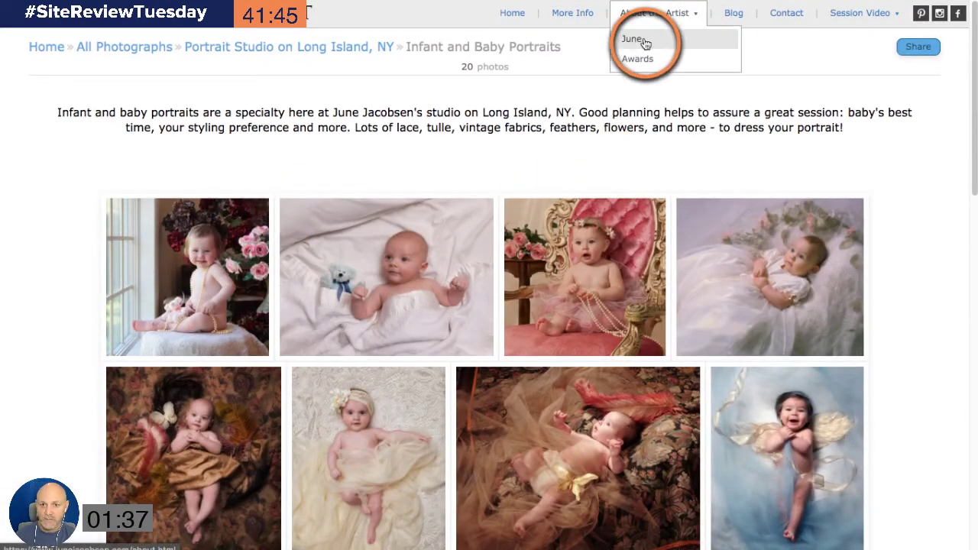
click(642, 43)
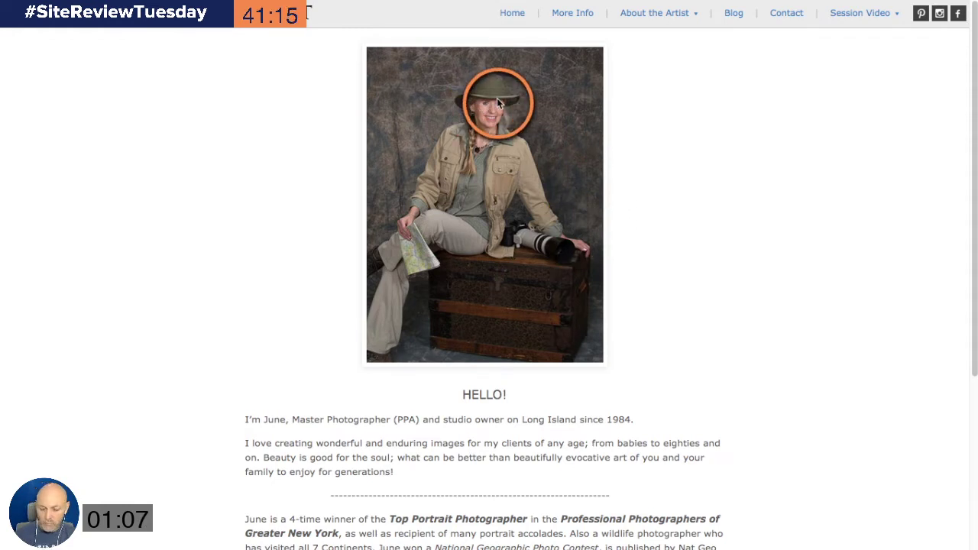
scroll(611, 167, down, 2)
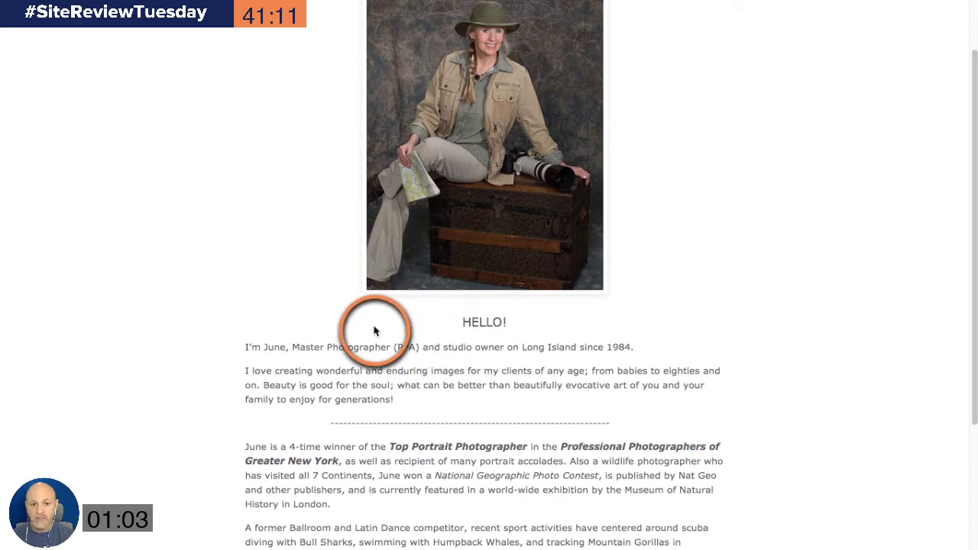
scroll(329, 317, down, 2)
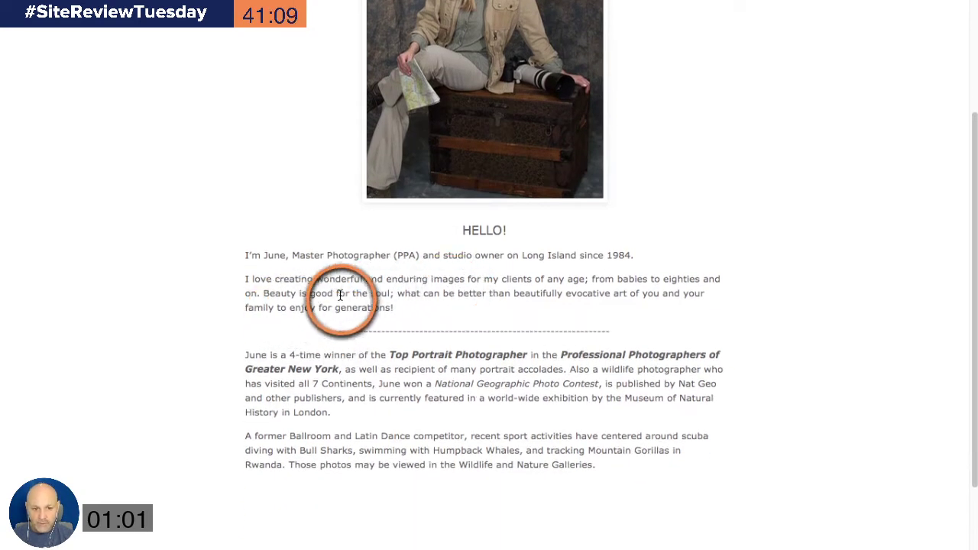
scroll(428, 273, down, 1)
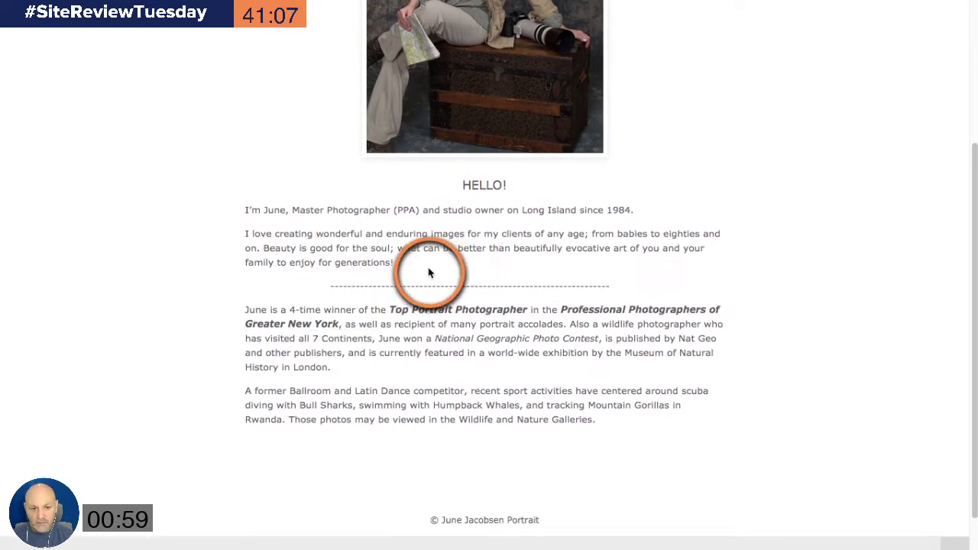
scroll(428, 273, down, 1)
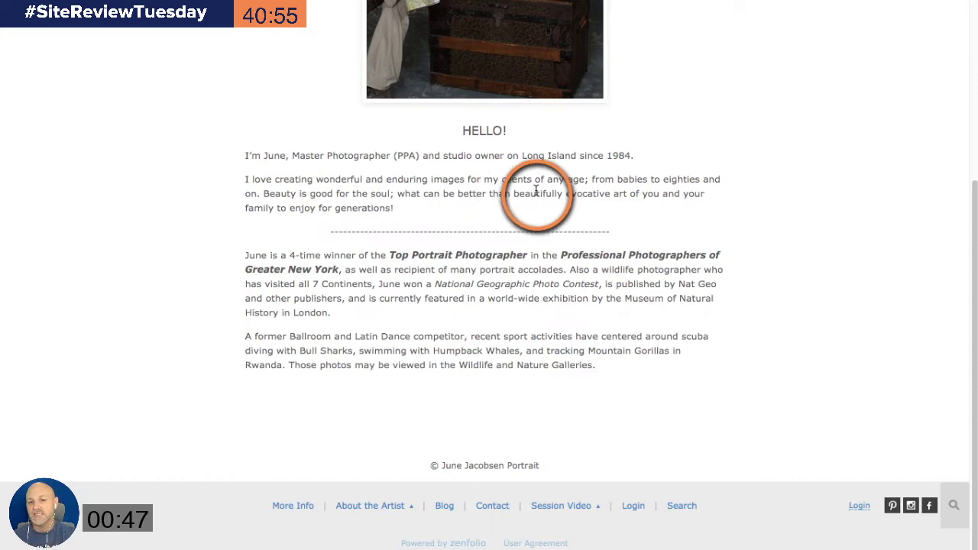
scroll(563, 219, up, 1)
scroll(563, 218, up, 3)
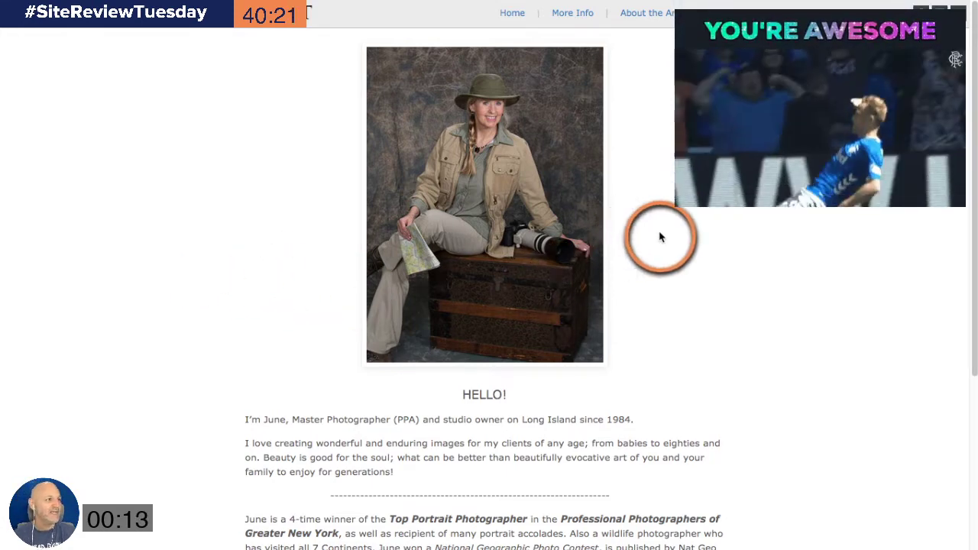
- Check the site's Blog and Contact pages
click(727, 13)
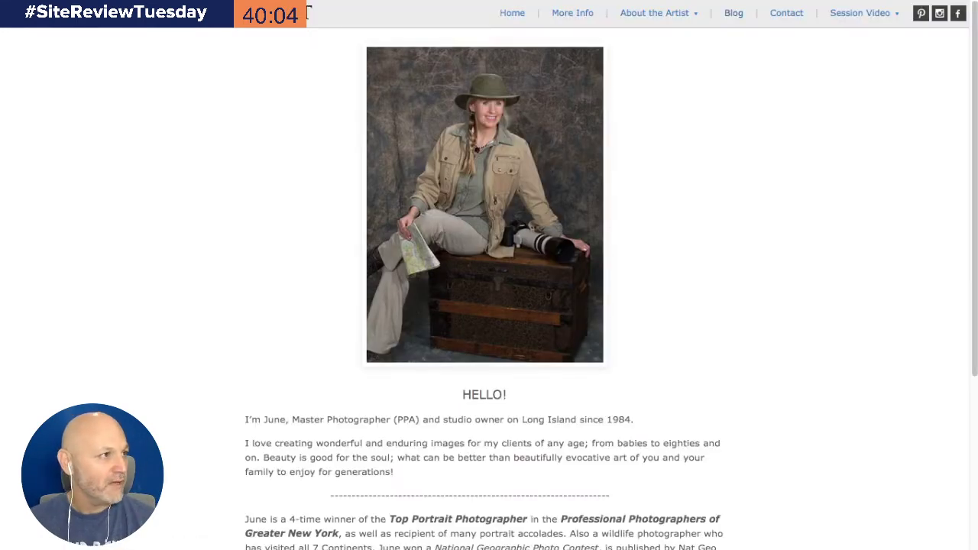
click(787, 23)
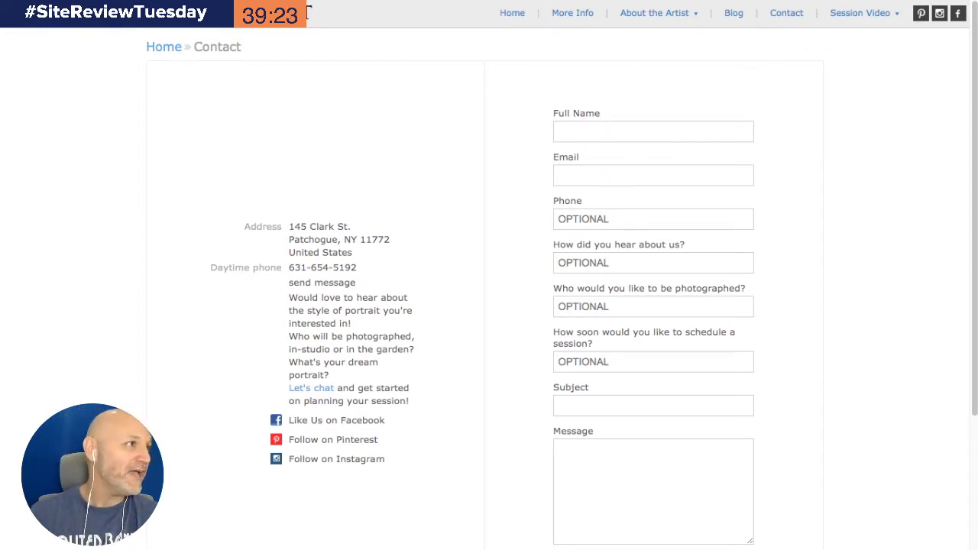
- Switch to the Zenfolio account page and move the 2focusphoto.com portfolio page into the same browser window
key(ctrl+Tab)
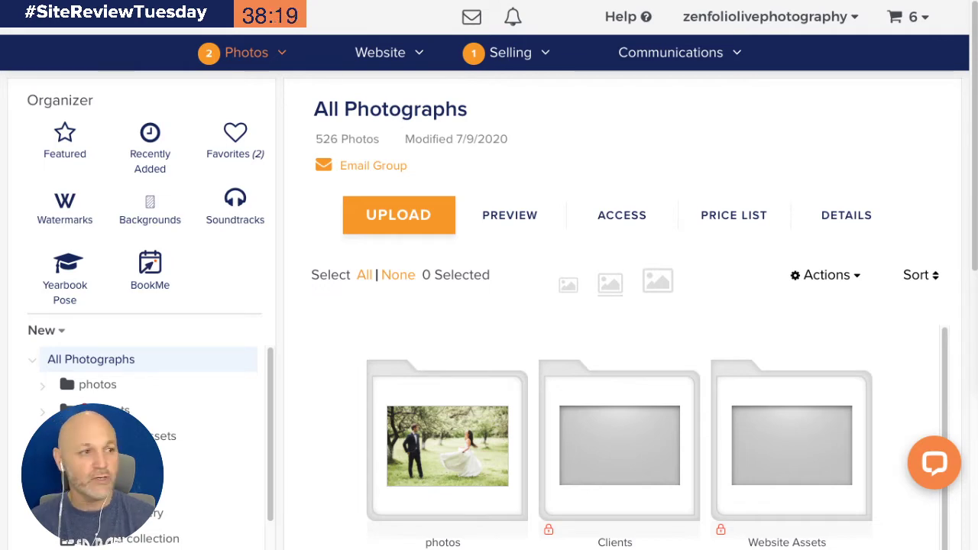
drag(977, 69, 798, 13)
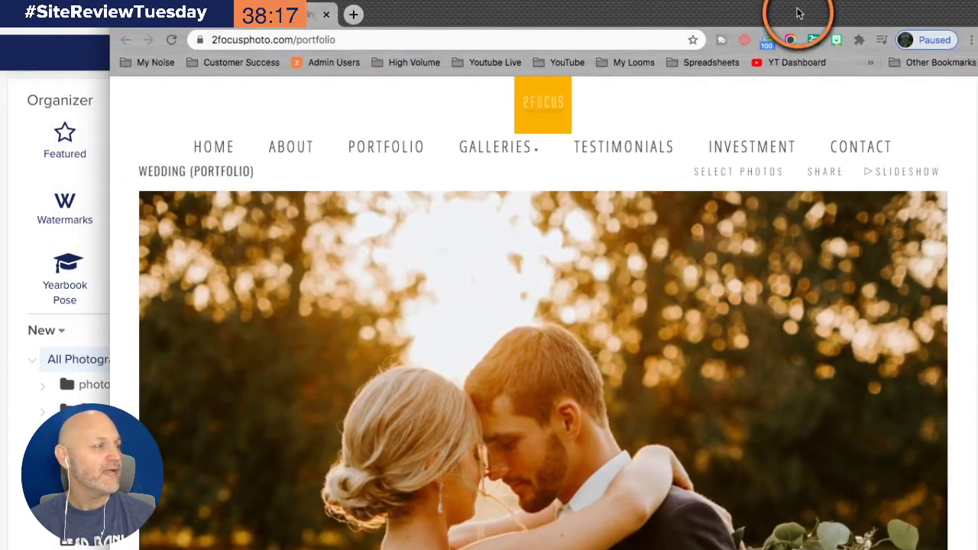
drag(284, 20, 336, 0)
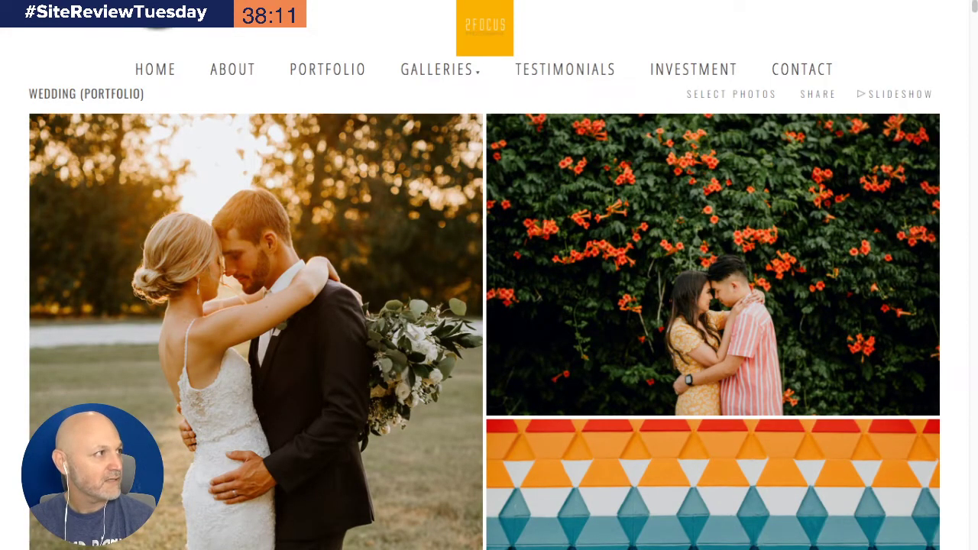
- Load the 2Focus Photography home page and copy its web address, 2focusphoto.com
click(158, 0)
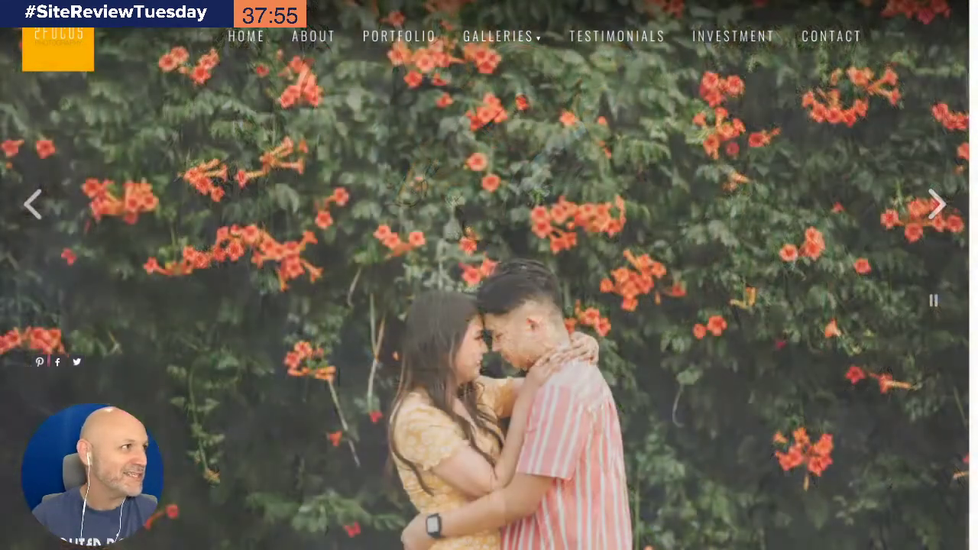
right_click(163, 0)
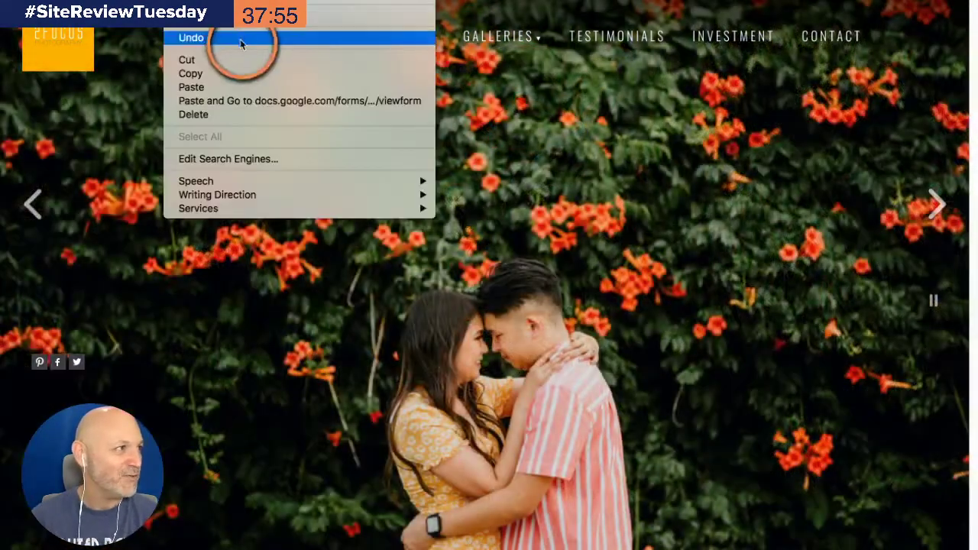
click(238, 73)
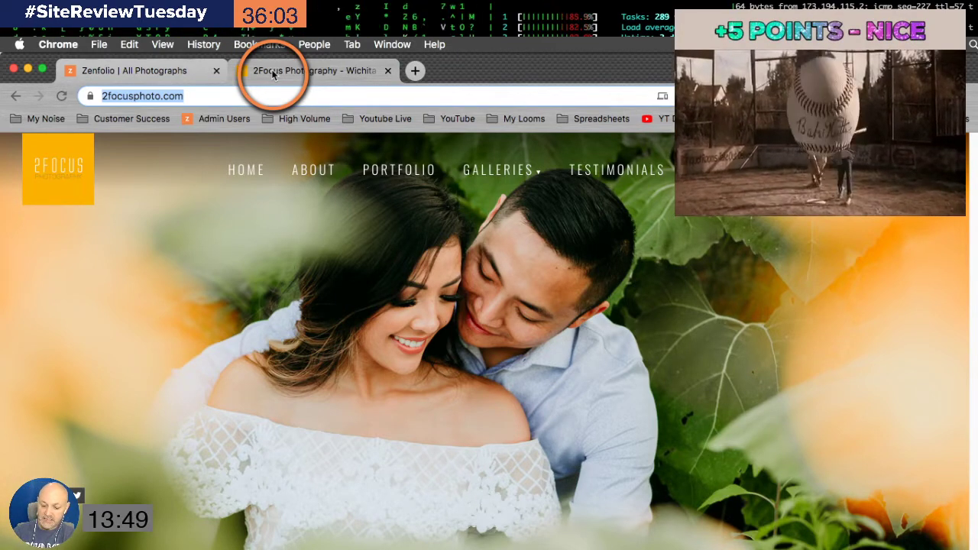
- View the 2Focus home page in full screen and go back two photos in its slideshow
key(ctrl+super+f)
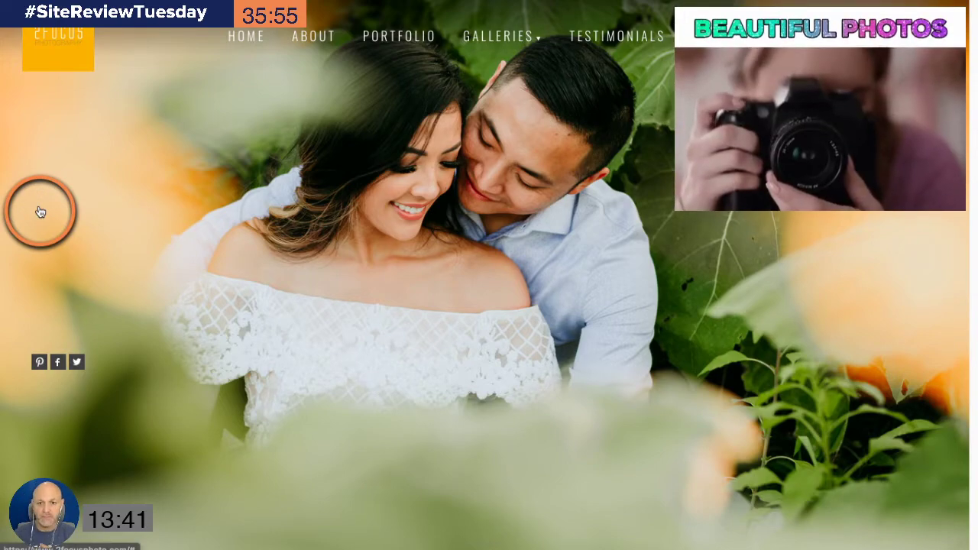
click(36, 212)
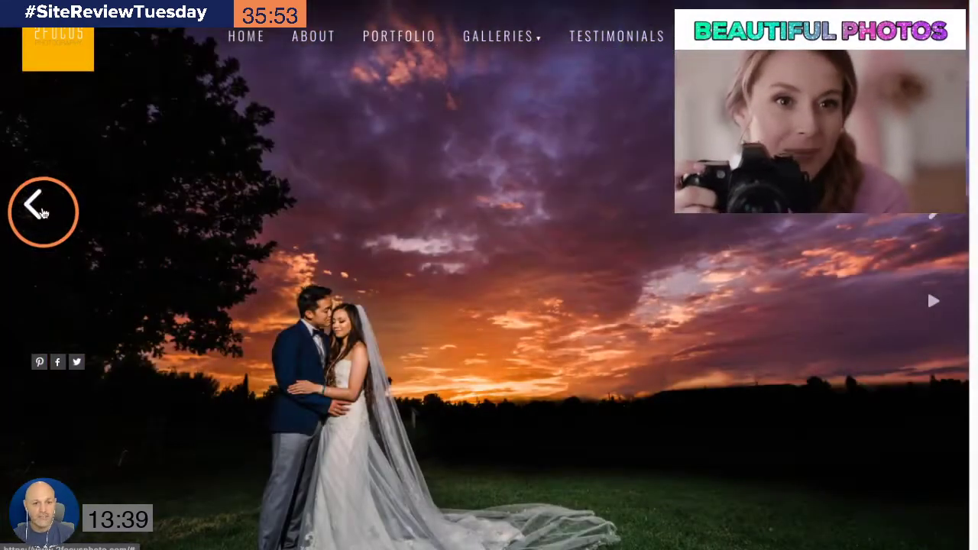
click(38, 212)
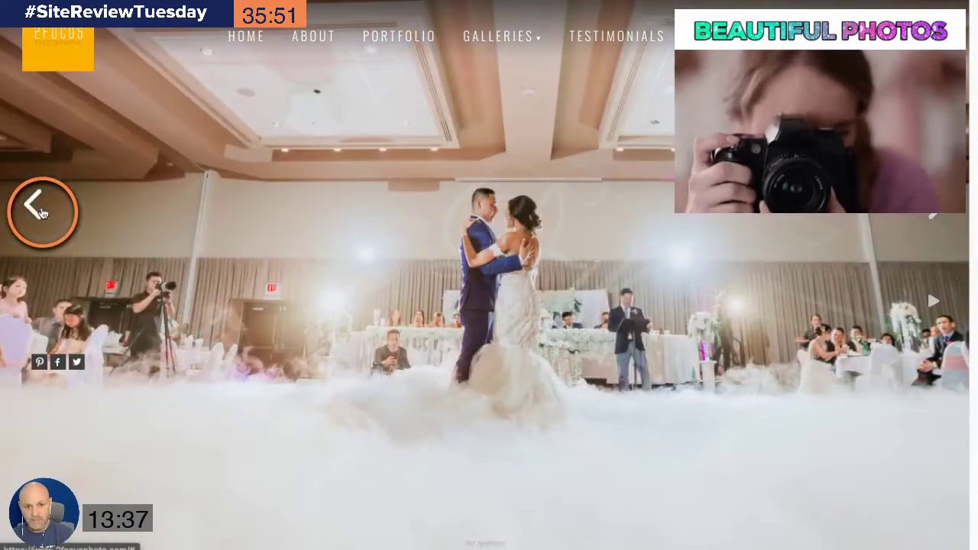
- Browse the home page slideshow by going back two photos and forward four
click(42, 212)
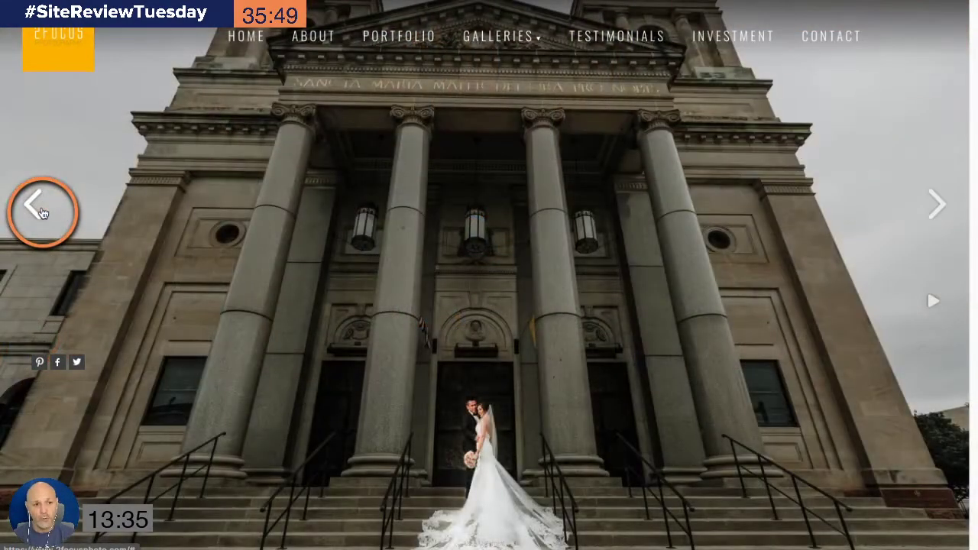
click(42, 213)
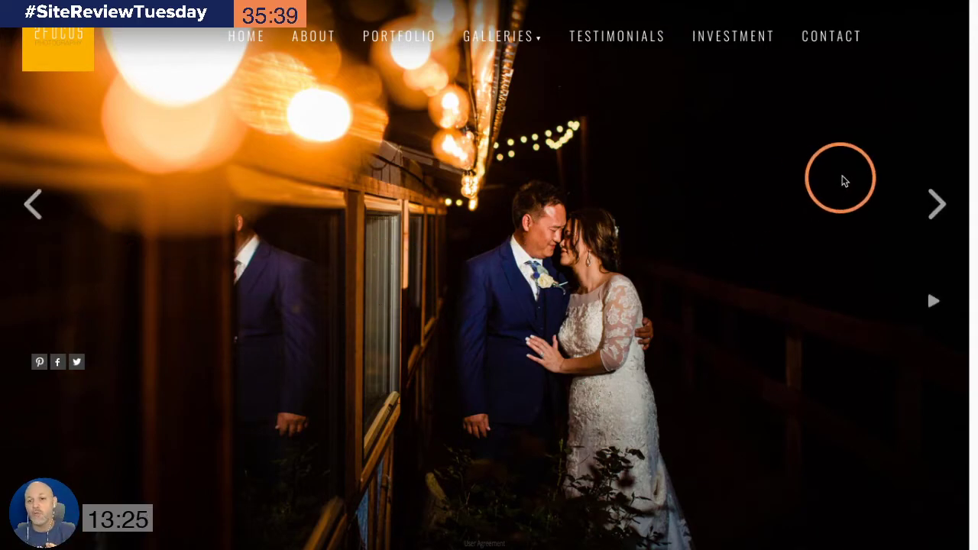
click(938, 205)
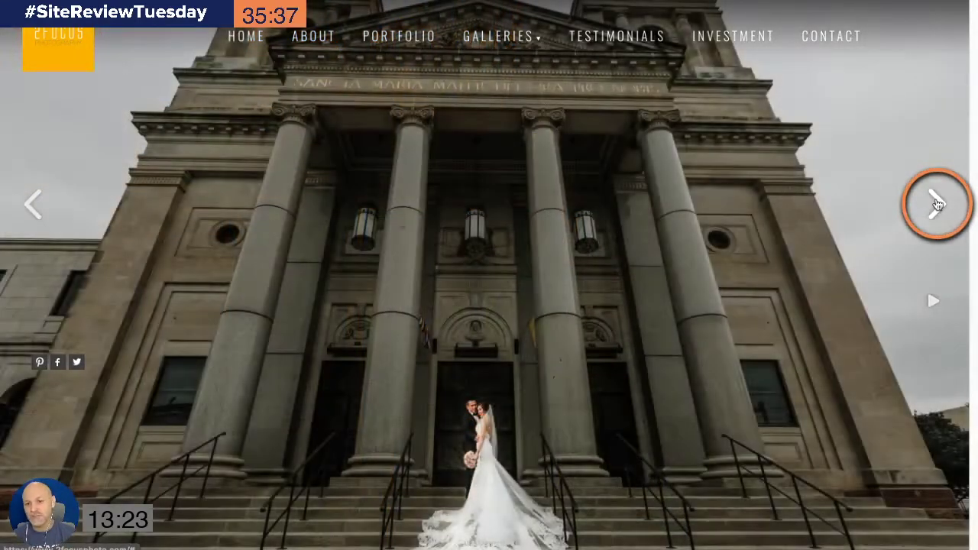
click(937, 204)
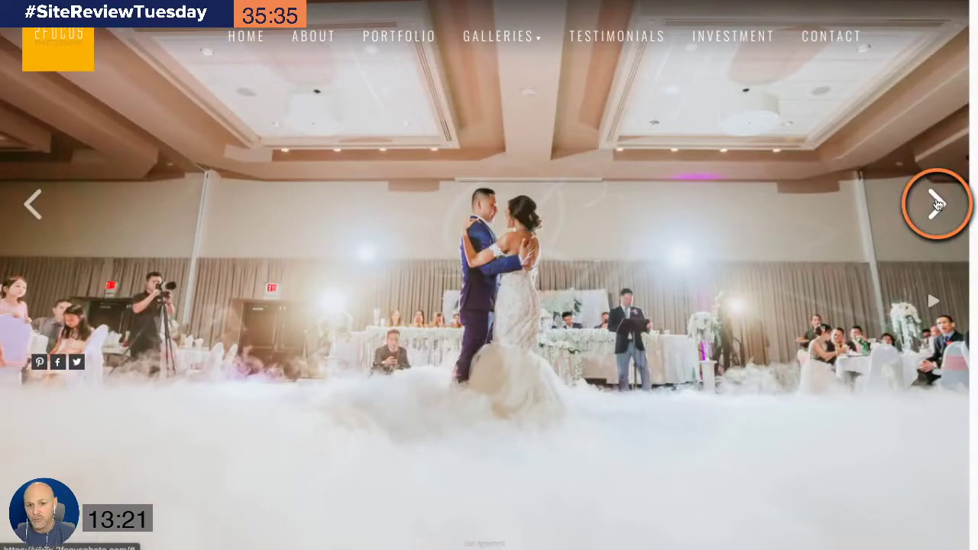
click(937, 204)
click(938, 204)
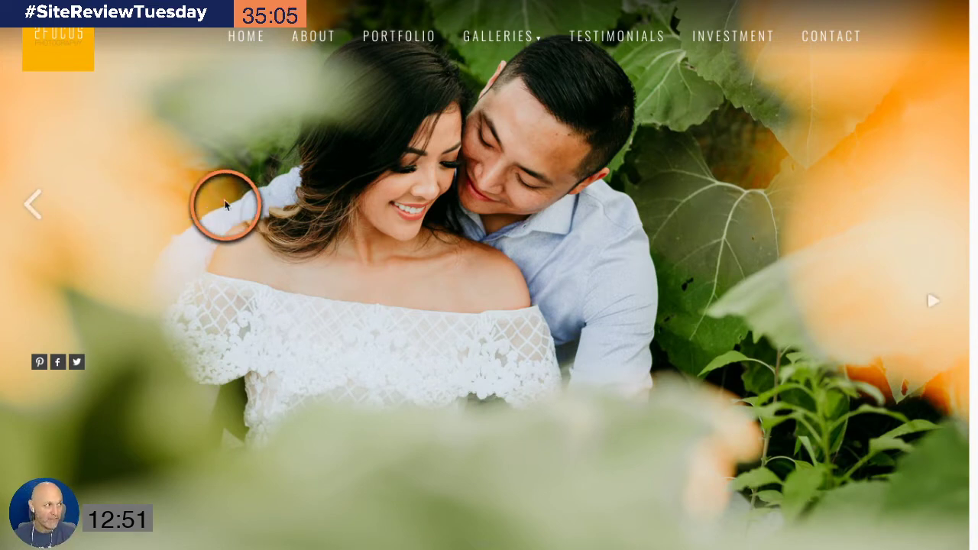
- Open the About page and skim it down to the footer and back up to the floral header
click(312, 42)
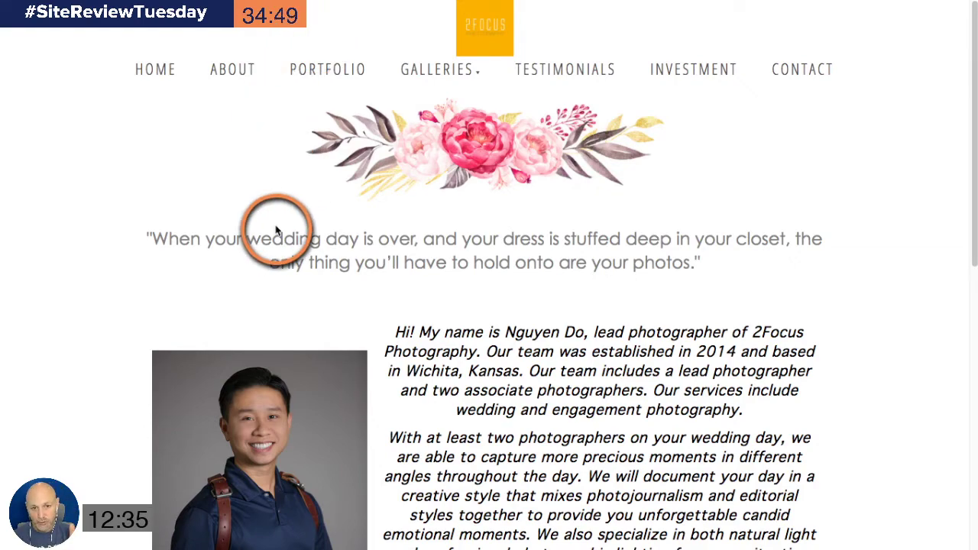
scroll(403, 226, down, 1)
scroll(403, 226, down, 10)
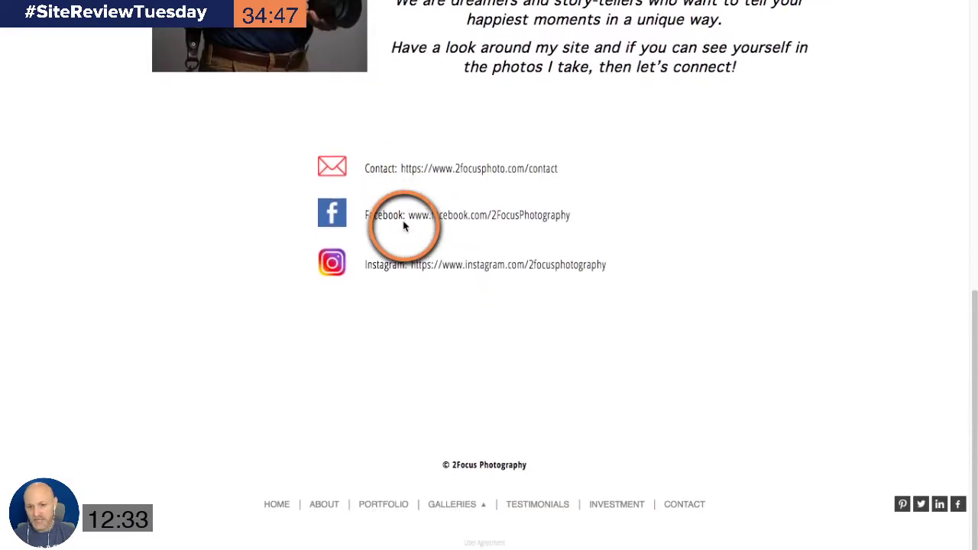
scroll(403, 222, up, 3)
scroll(404, 222, up, 8)
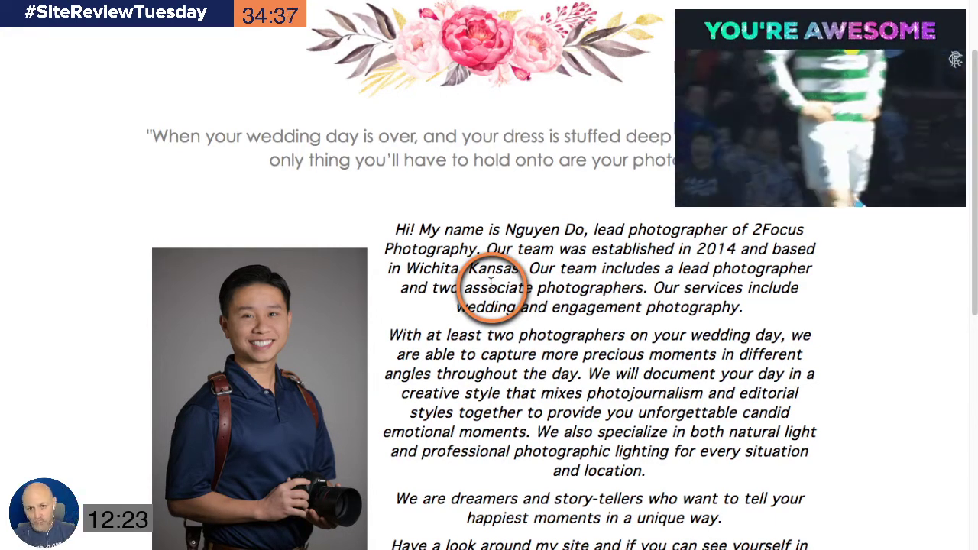
scroll(407, 210, up, 1)
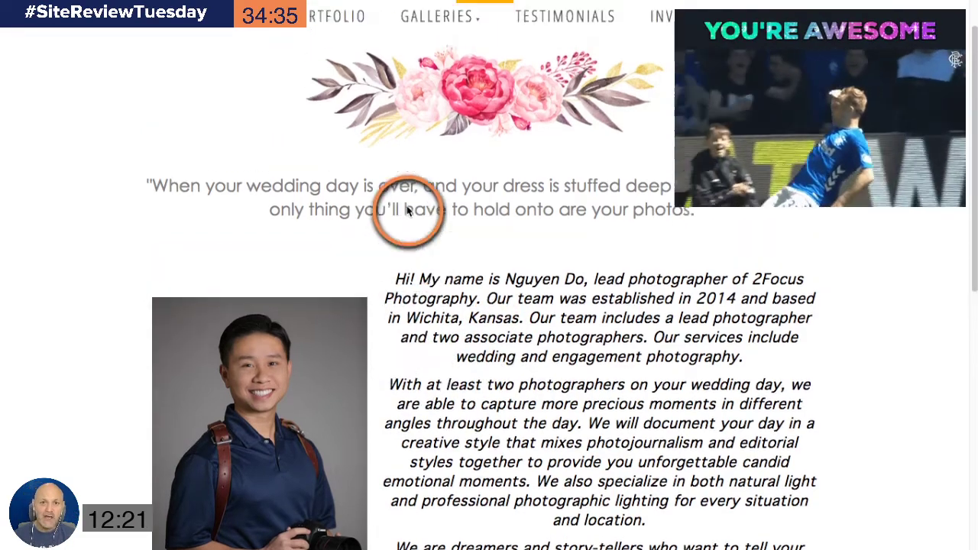
scroll(407, 210, up, 1)
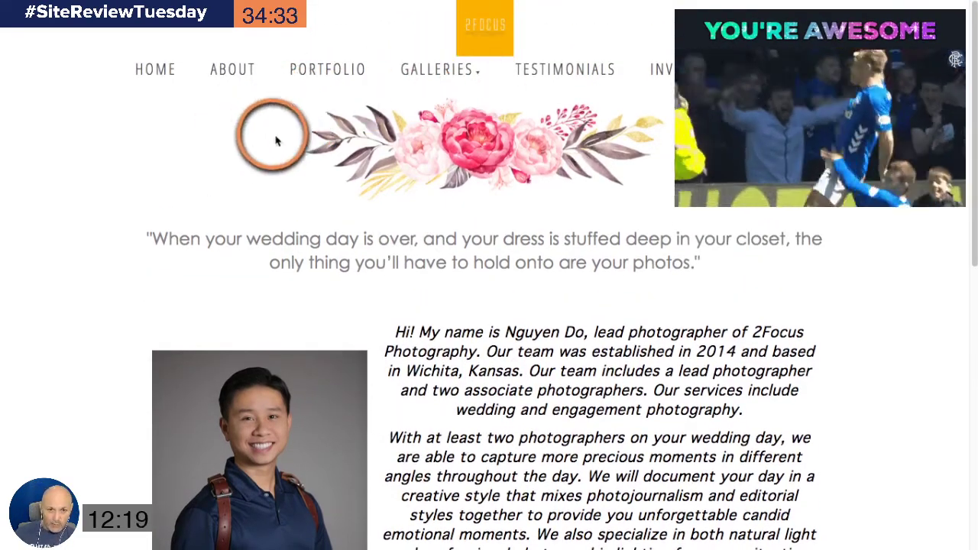
- Read the photographer's biography on the About page and try the Contact web address listed below it
scroll(329, 146, down, 1)
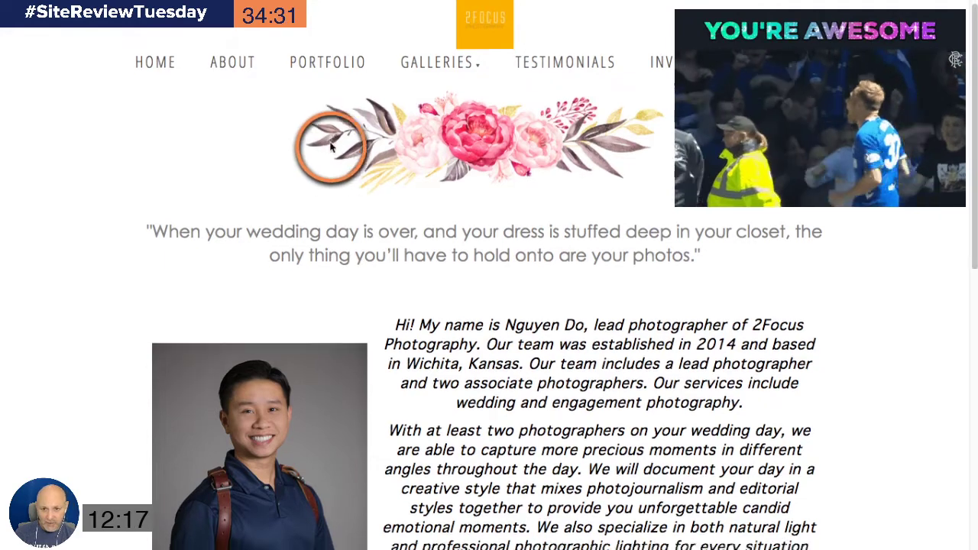
scroll(203, 179, down, 1)
scroll(290, 199, down, 1)
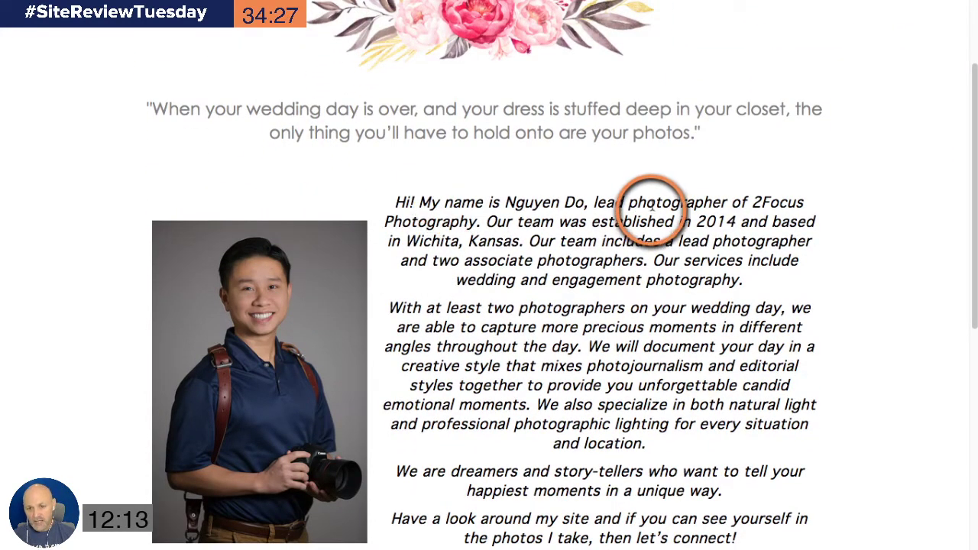
scroll(484, 245, down, 1)
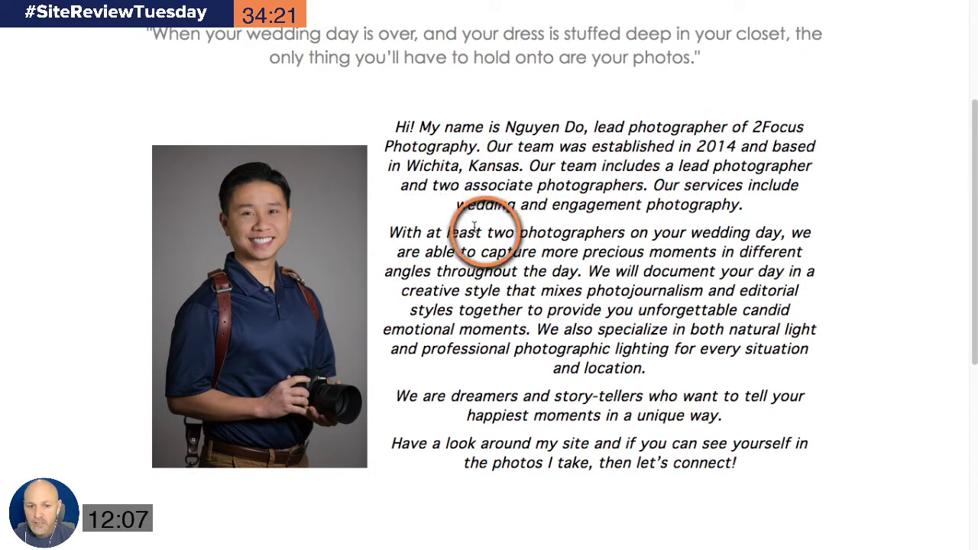
scroll(497, 229, down, 2)
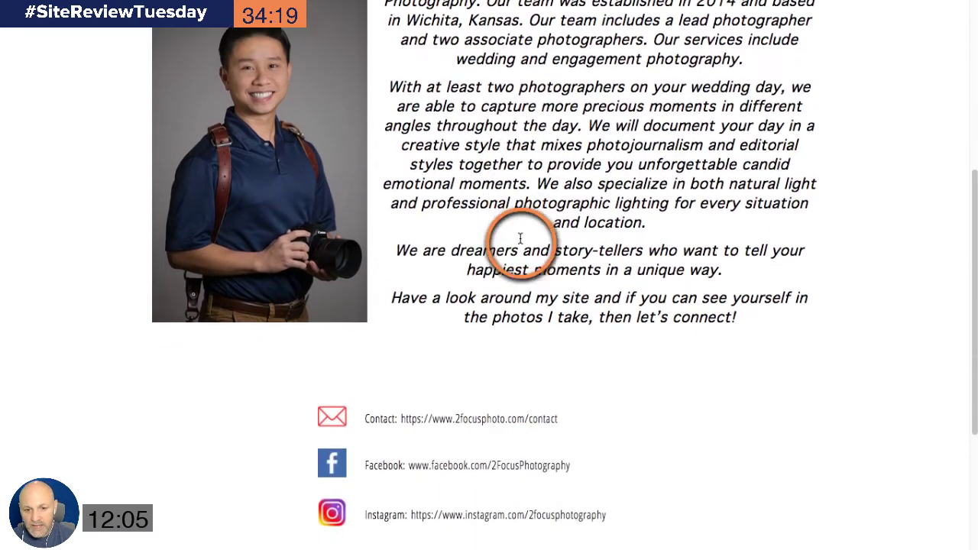
scroll(512, 245, down, 3)
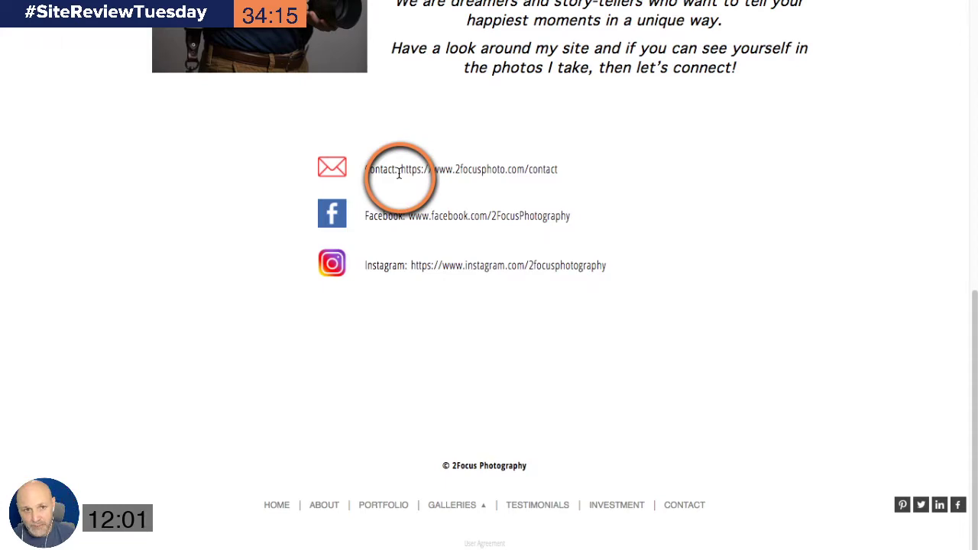
click(399, 174)
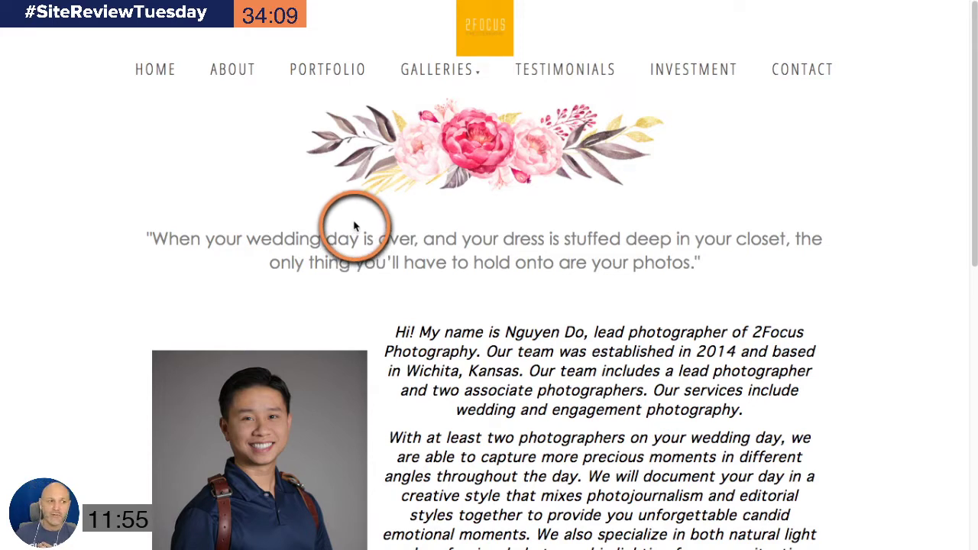
- Open the wedding Portfolio page, switch to the Zenfolio account's All Photographs organizer and return to the portfolio
click(325, 73)
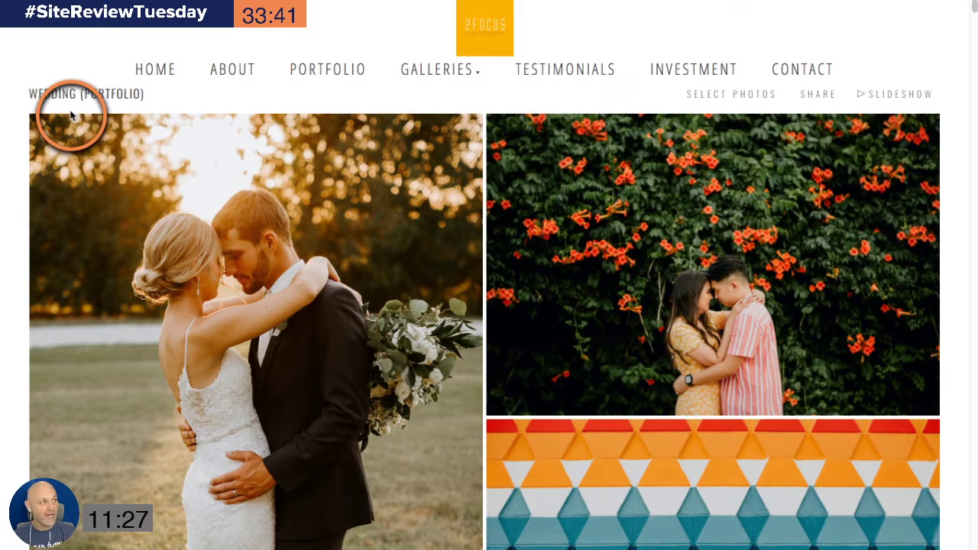
key(ctrl+Tab)
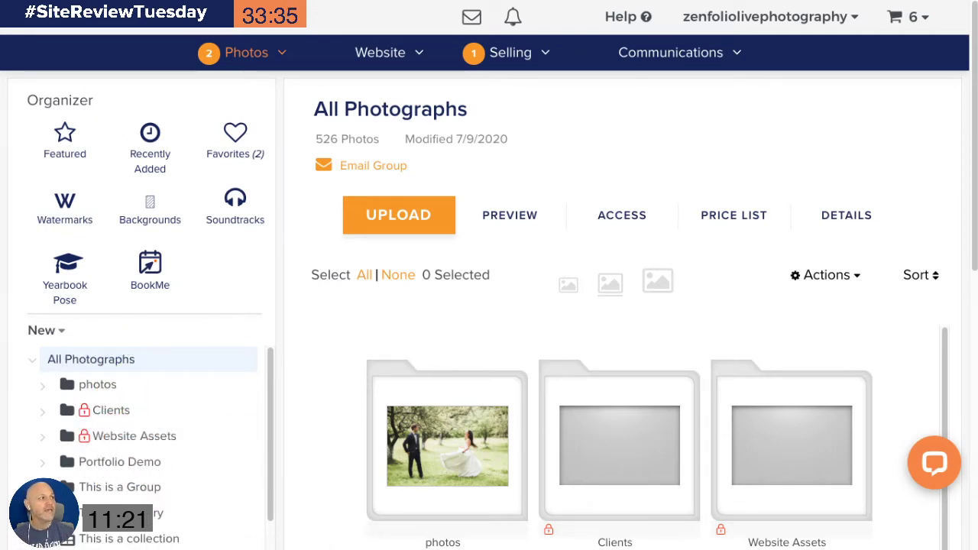
key(ctrl+Tab)
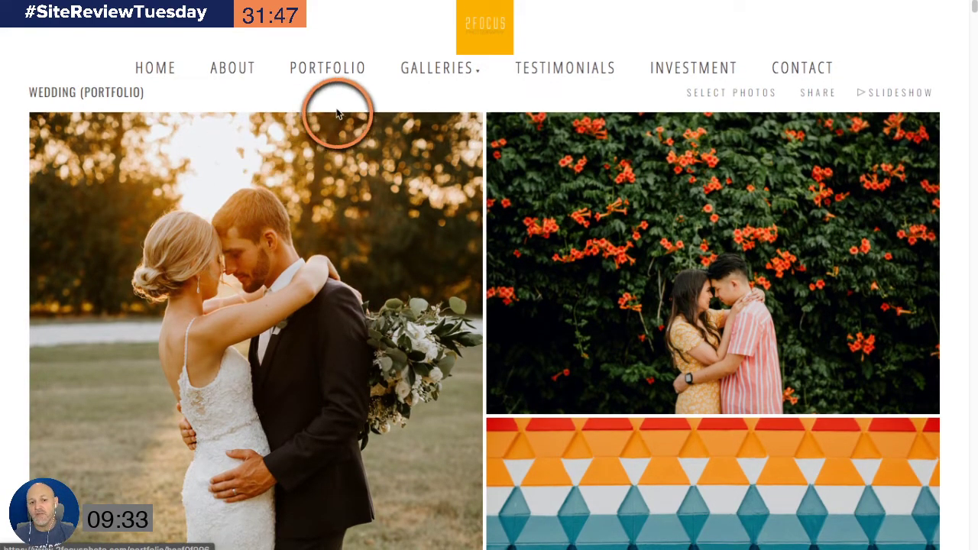
- Examine the wedding portfolio photos from the opening sunset couple down to the bride and groom in red and cream traditional dress
scroll(339, 113, down, 3)
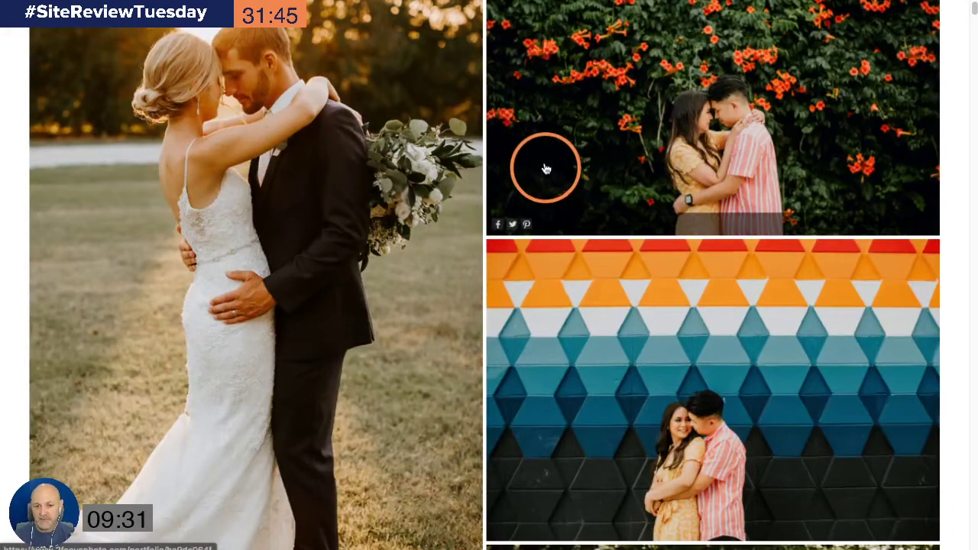
scroll(459, 183, up, 1)
scroll(519, 191, down, 2)
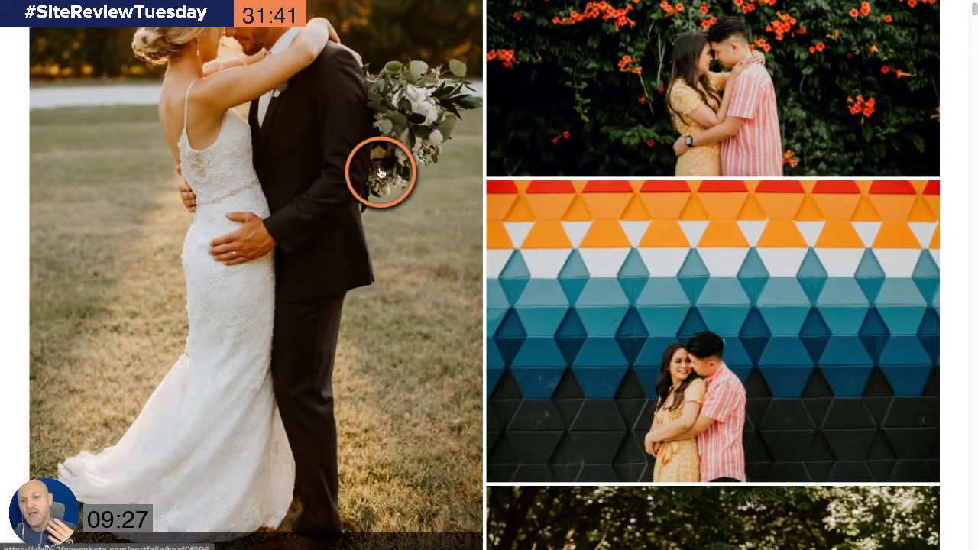
scroll(382, 172, down, 7)
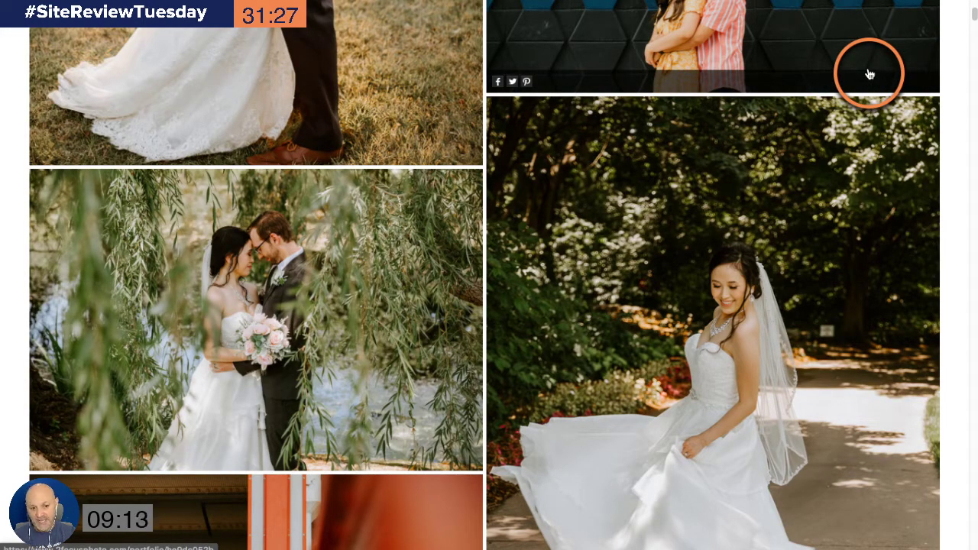
scroll(870, 74, down, 8)
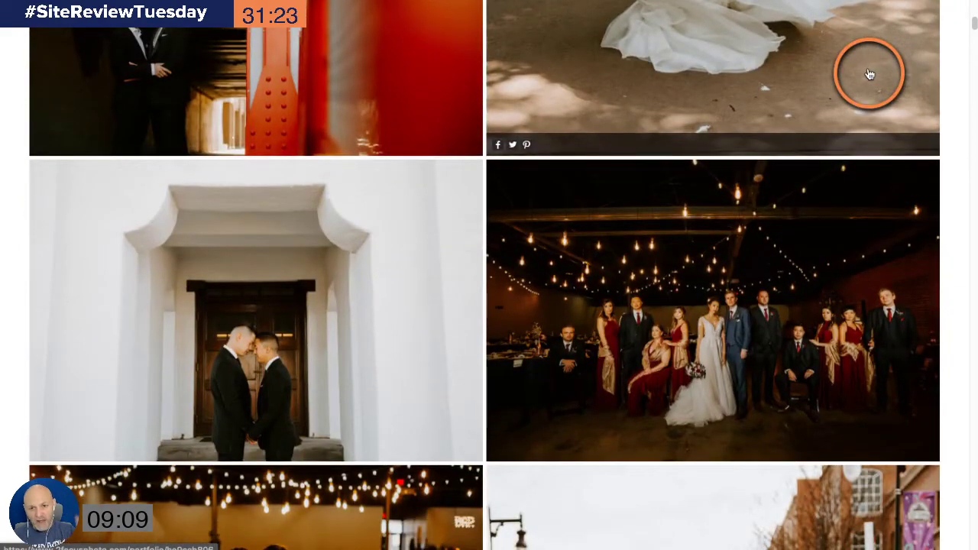
scroll(870, 74, down, 8)
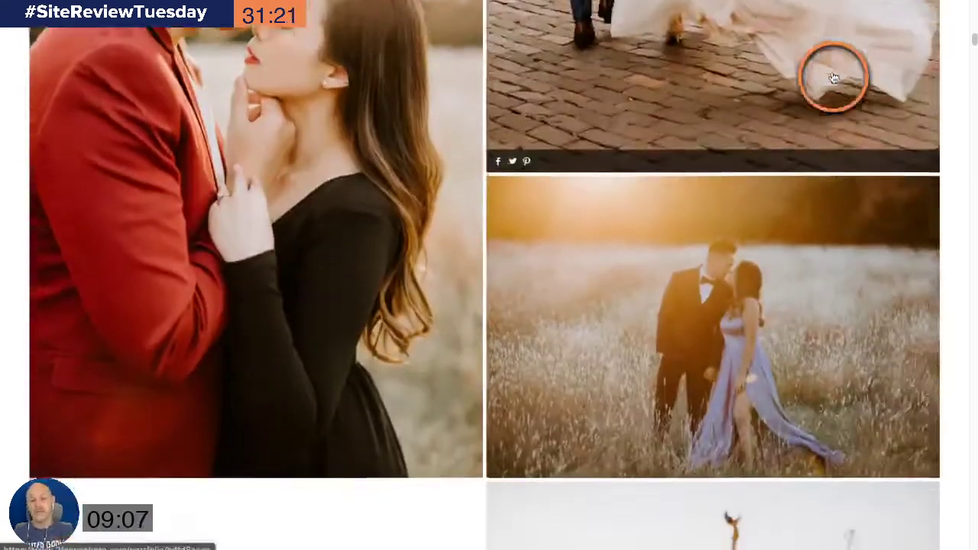
scroll(834, 78, down, 9)
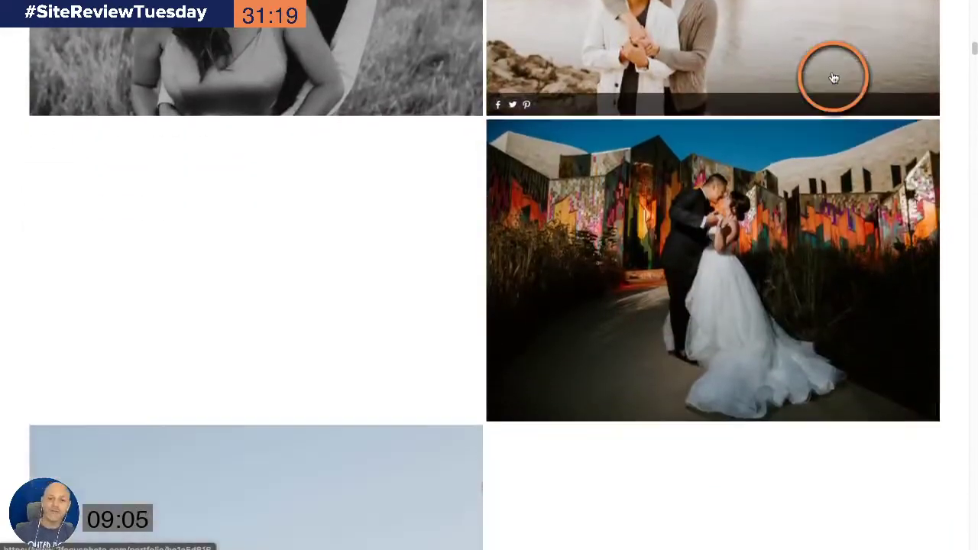
scroll(834, 78, down, 9)
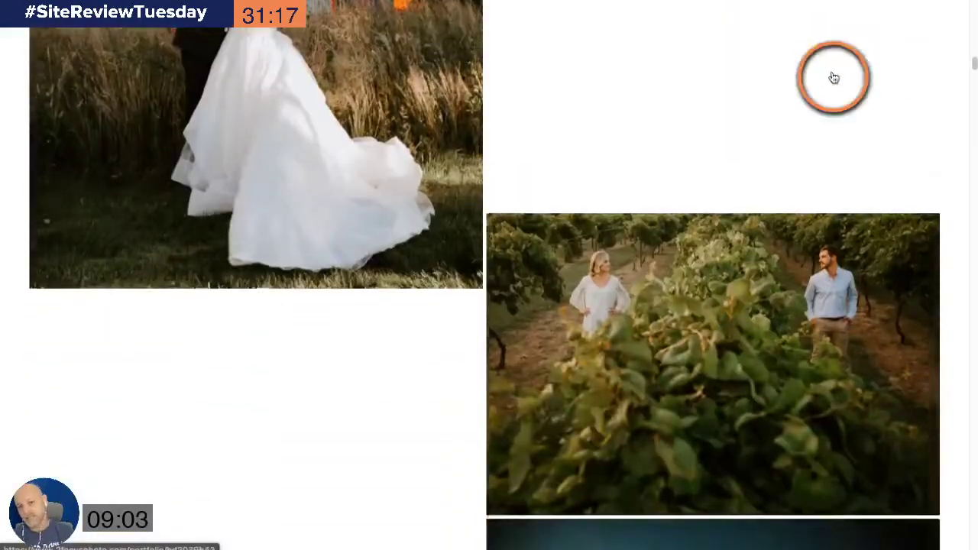
scroll(834, 78, down, 9)
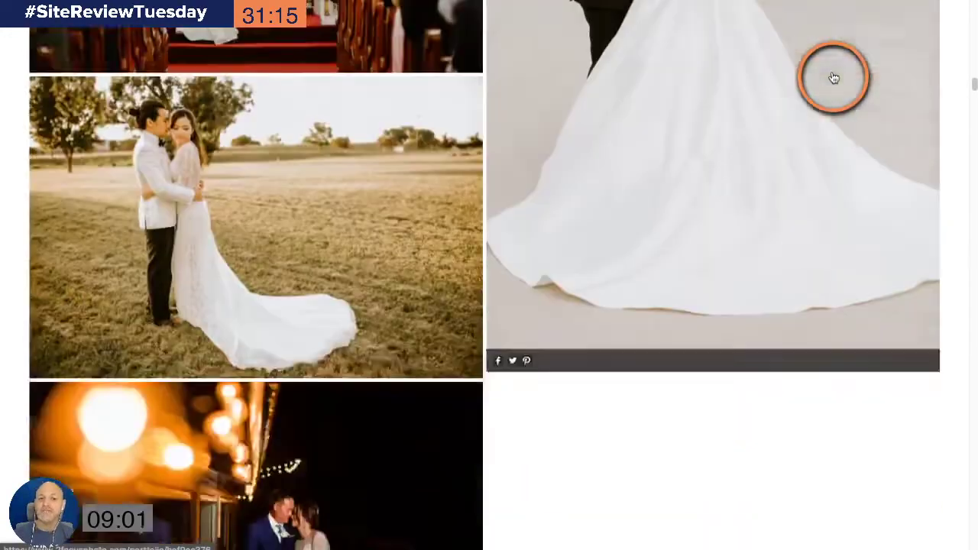
scroll(834, 78, down, 9)
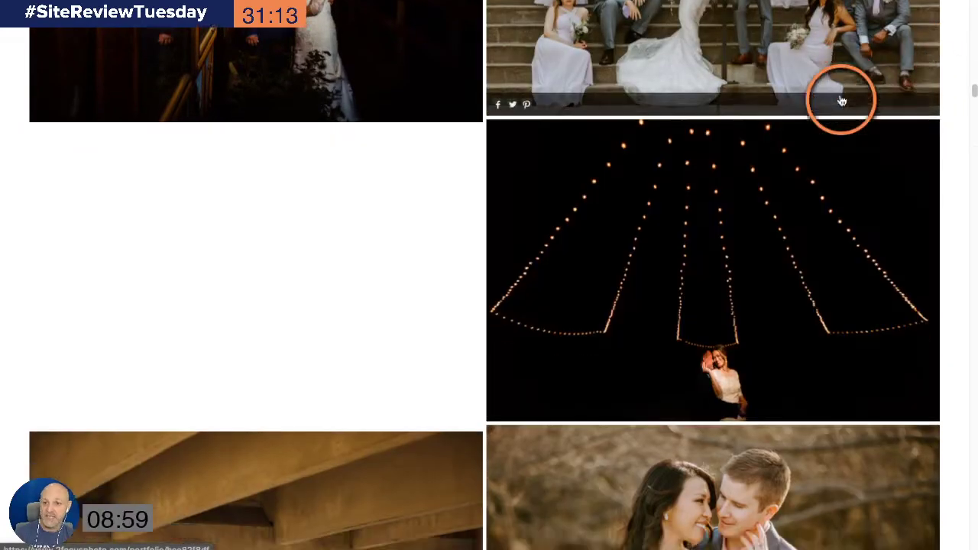
scroll(841, 100, down, 8)
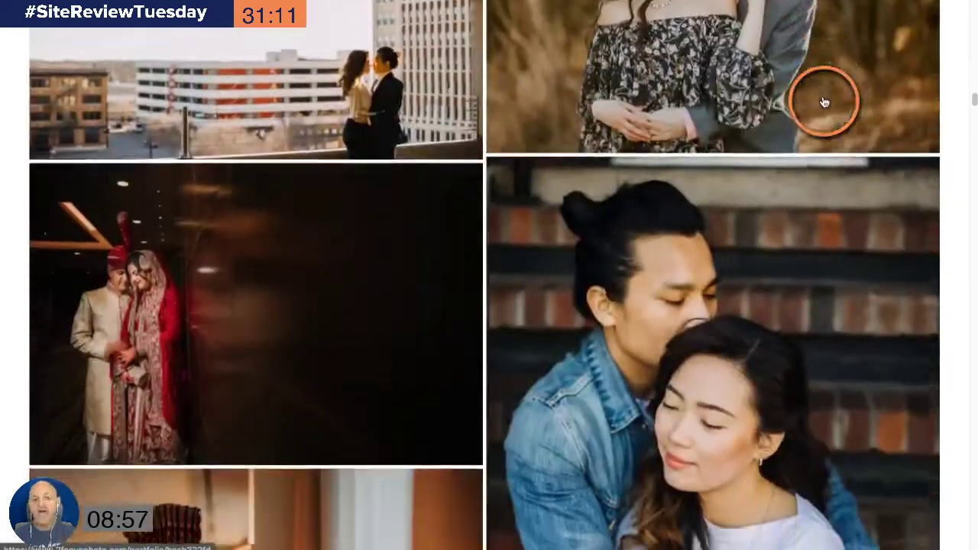
scroll(825, 102, down, 4)
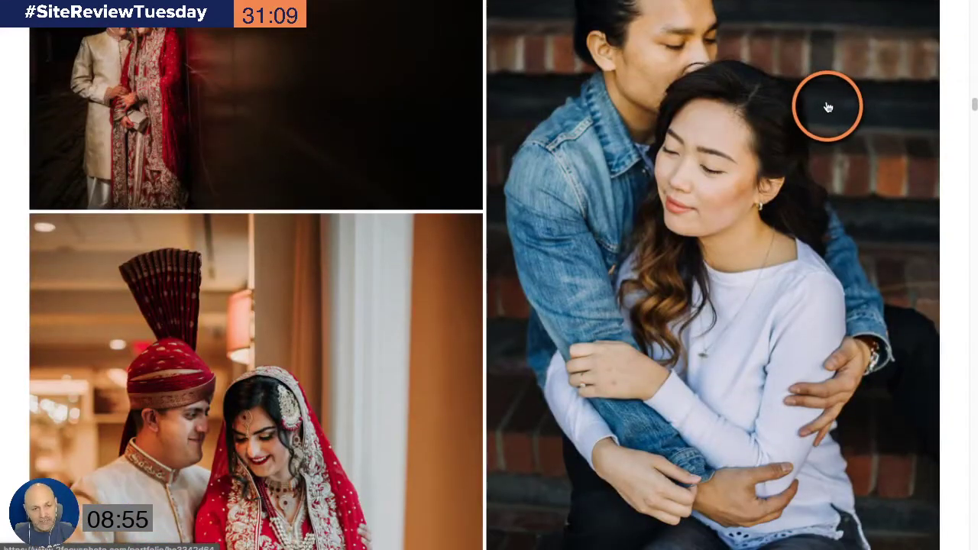
scroll(382, 237, down, 2)
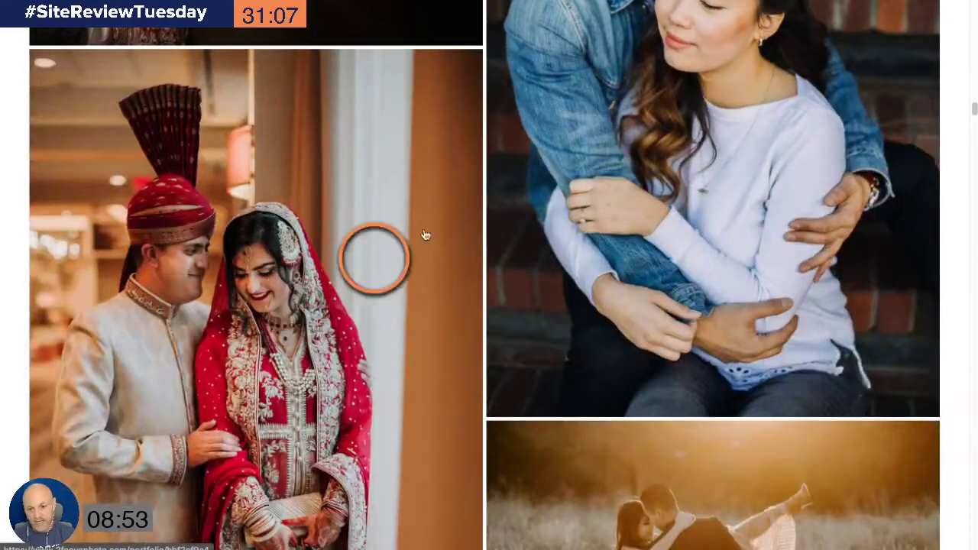
- Skim the rest of the wedding portfolio down to the page footer and return to the site's navigation header
scroll(459, 218, down, 9)
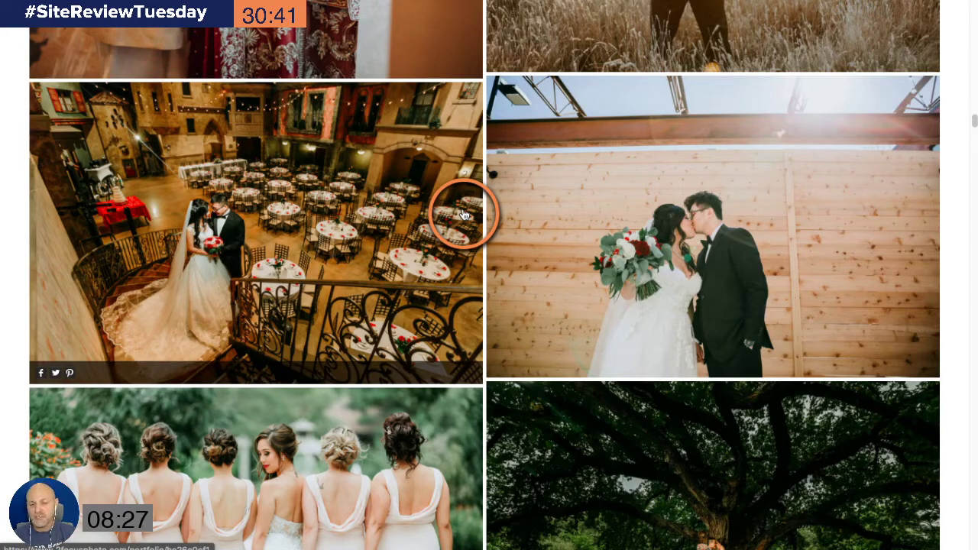
scroll(461, 217, down, 10)
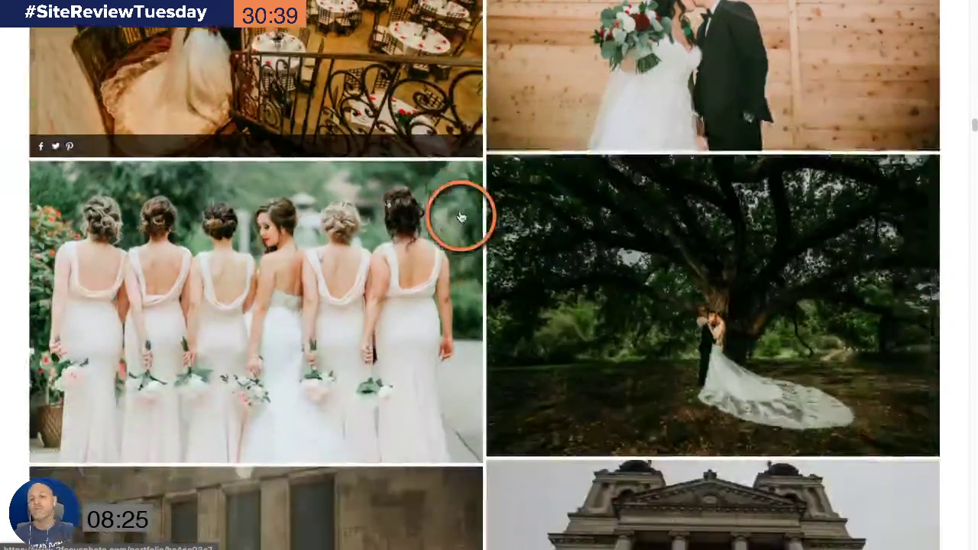
scroll(461, 217, down, 3)
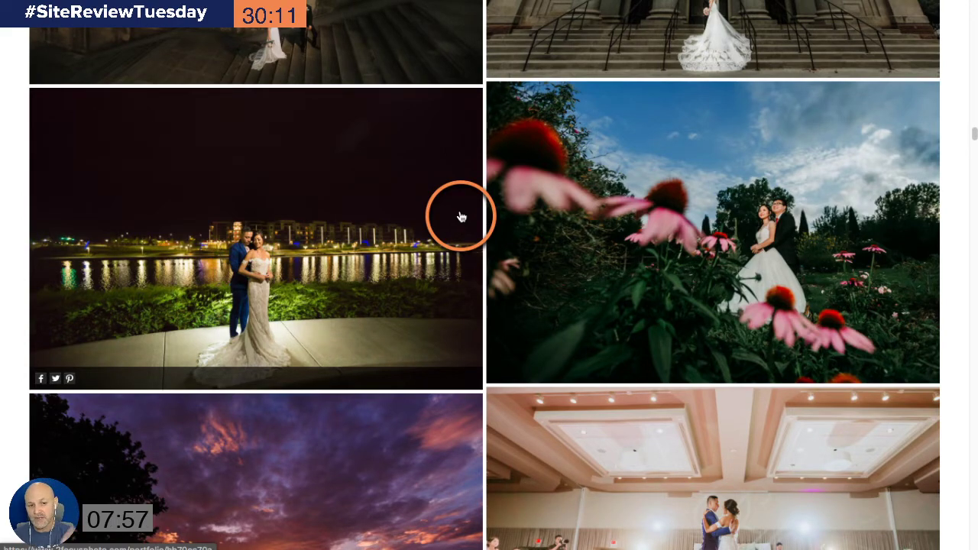
scroll(462, 217, down, 6)
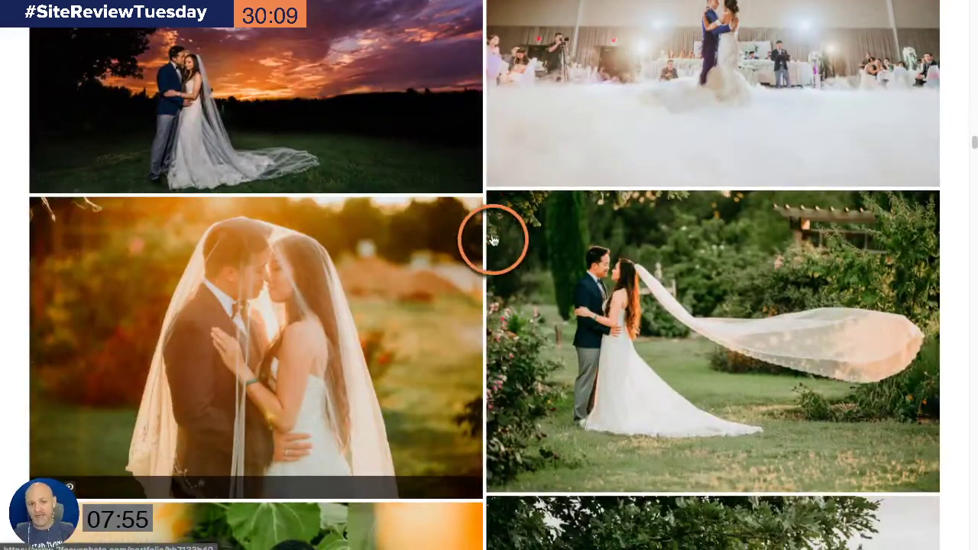
scroll(580, 221, down, 7)
scroll(580, 223, down, 5)
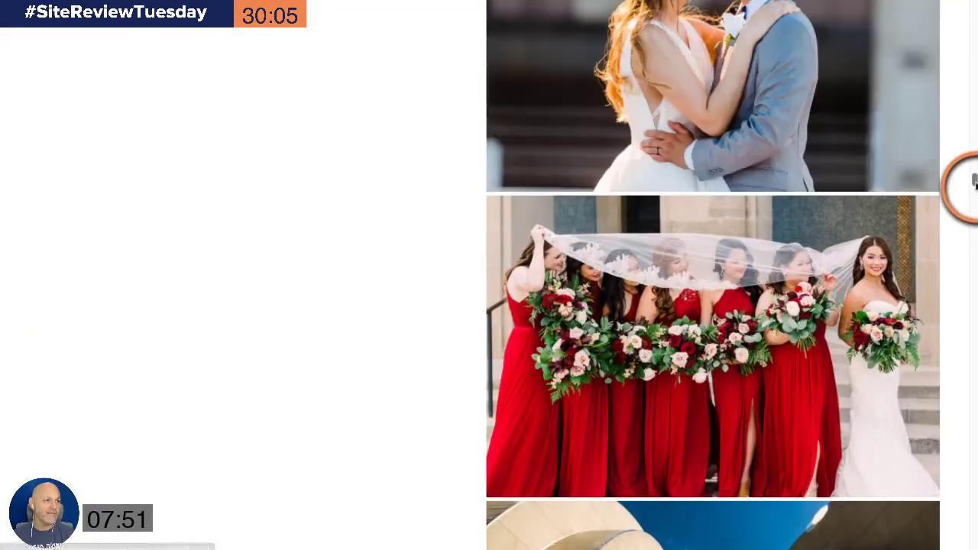
drag(973, 184, 972, 545)
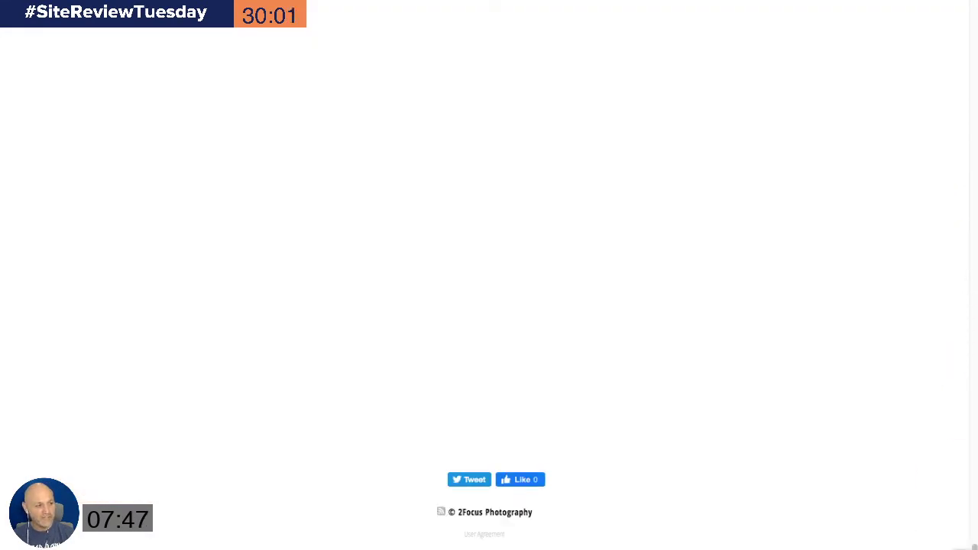
click(834, 310)
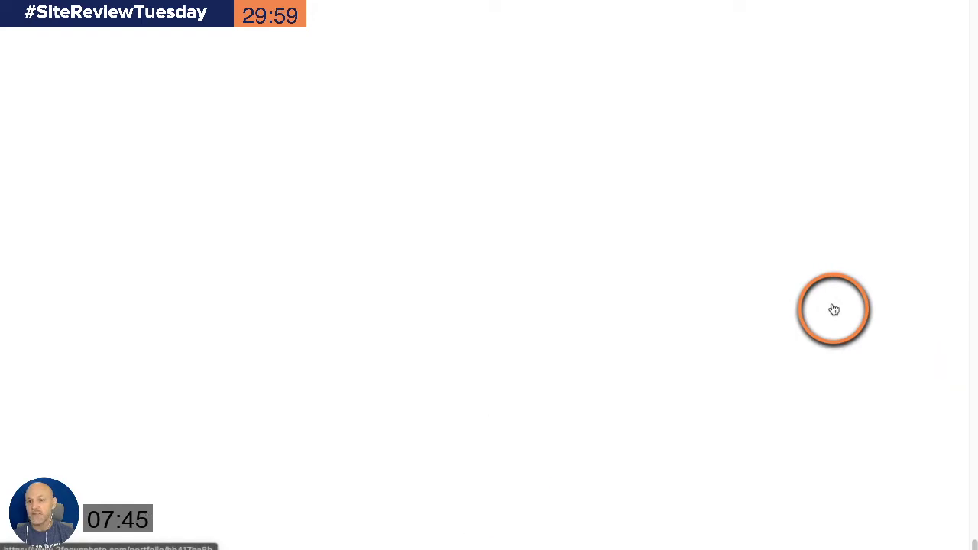
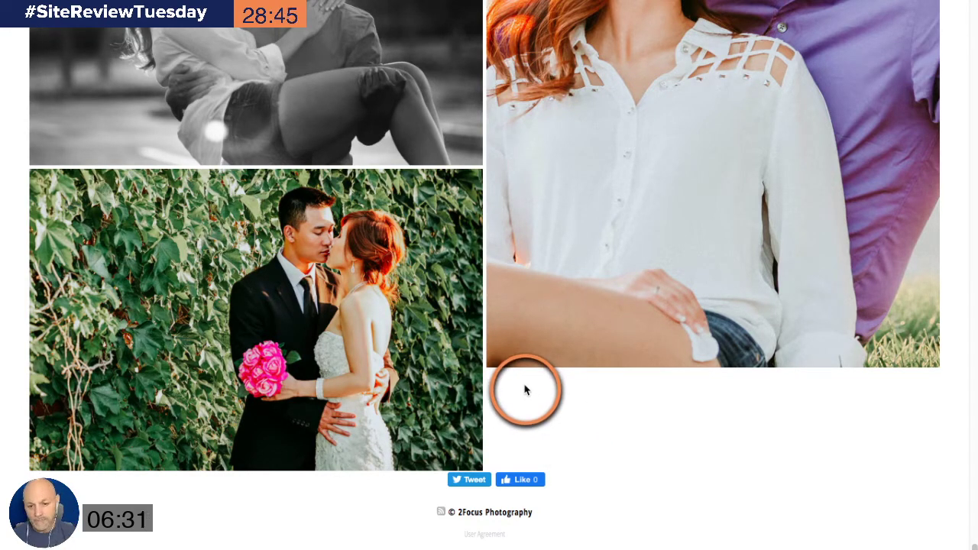
scroll(525, 389, up, 10)
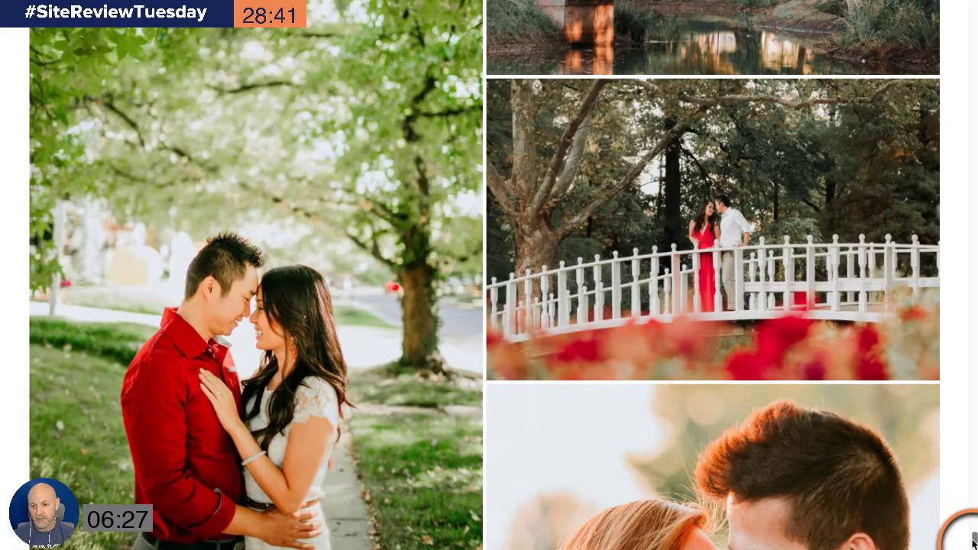
drag(973, 534, 968, 495)
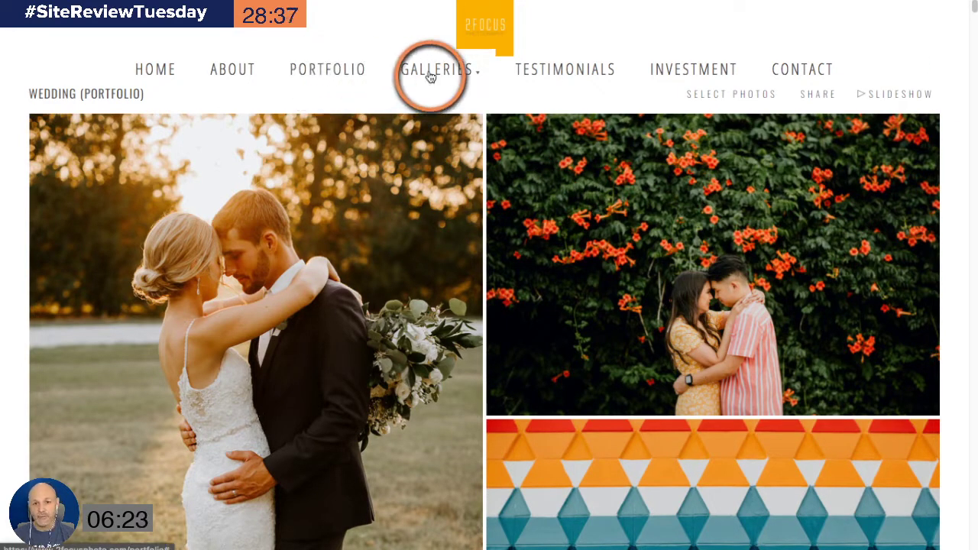
- Open the Wedding galleries page, look over the first rows of couples' gallery covers and return to the page header
mouse_move(431, 77)
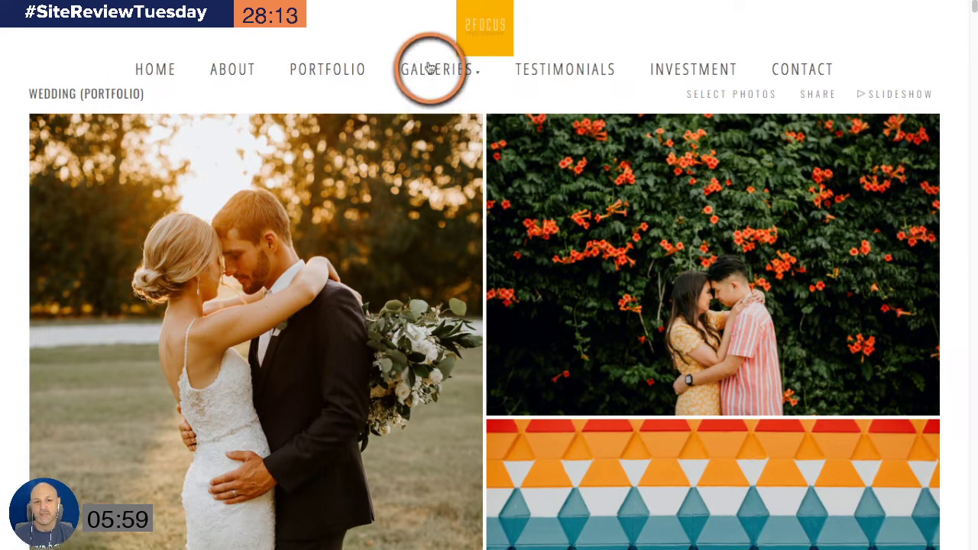
click(435, 111)
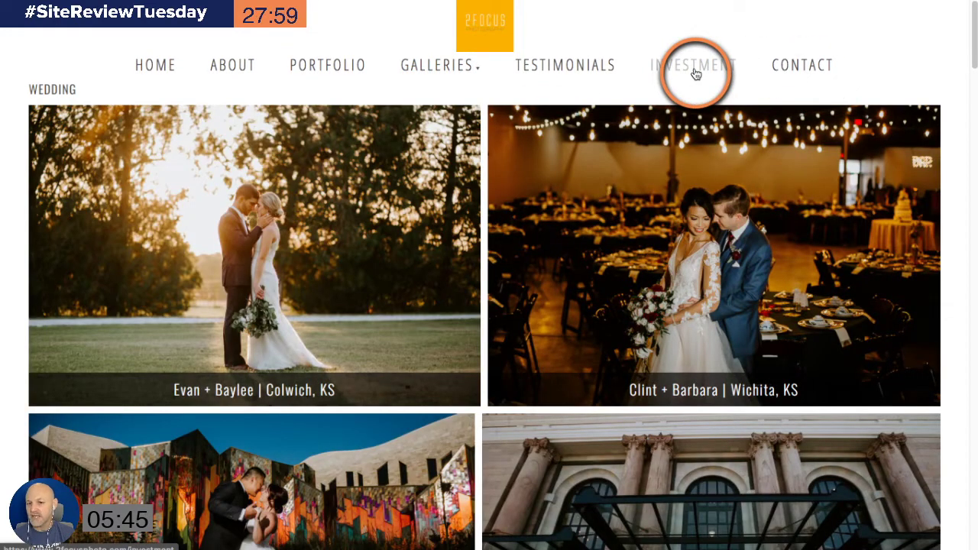
scroll(677, 81, down, 4)
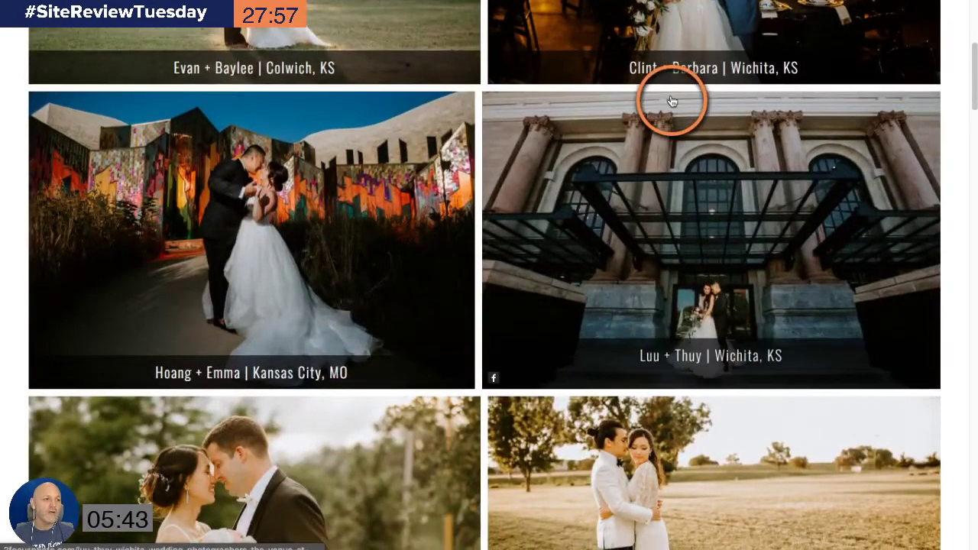
scroll(672, 101, down, 1)
scroll(672, 101, down, 6)
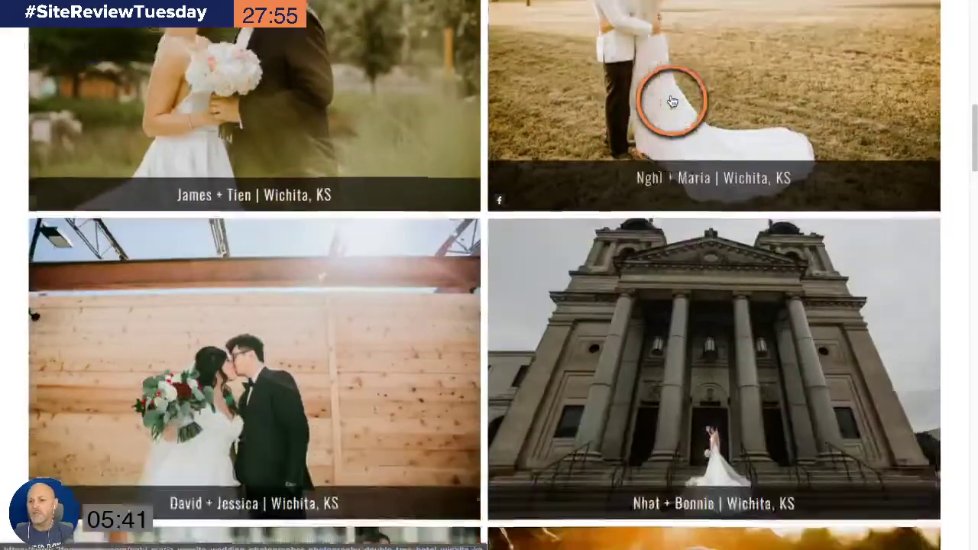
scroll(673, 100, down, 3)
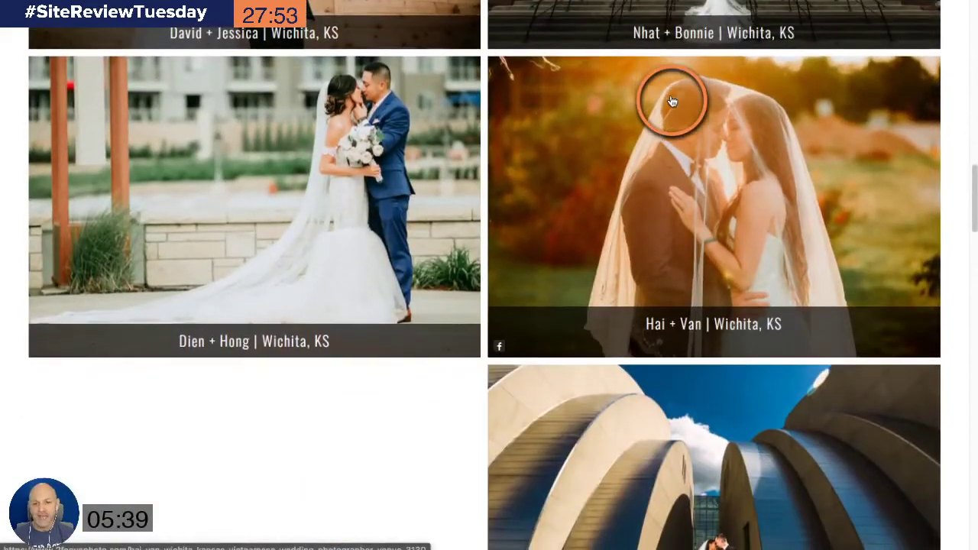
scroll(673, 100, up, 10)
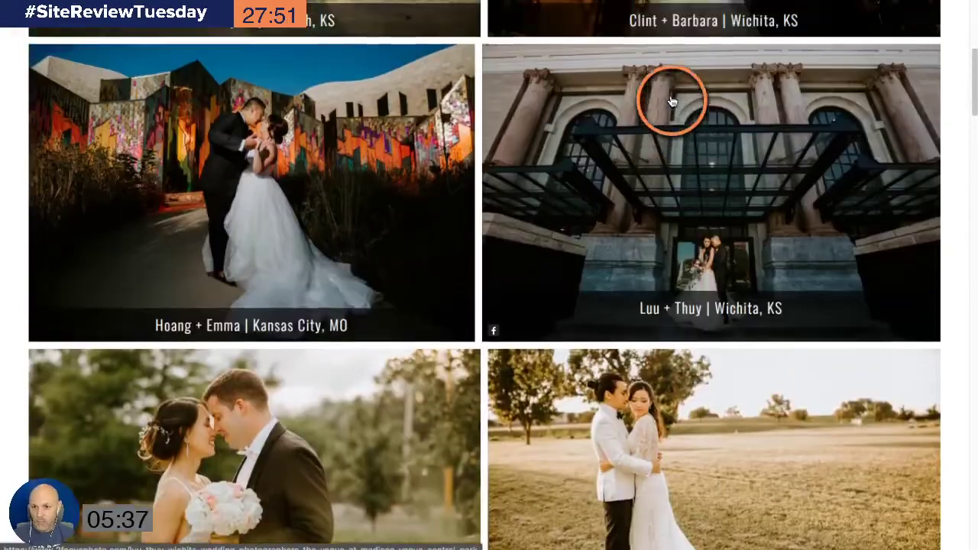
scroll(672, 101, up, 1)
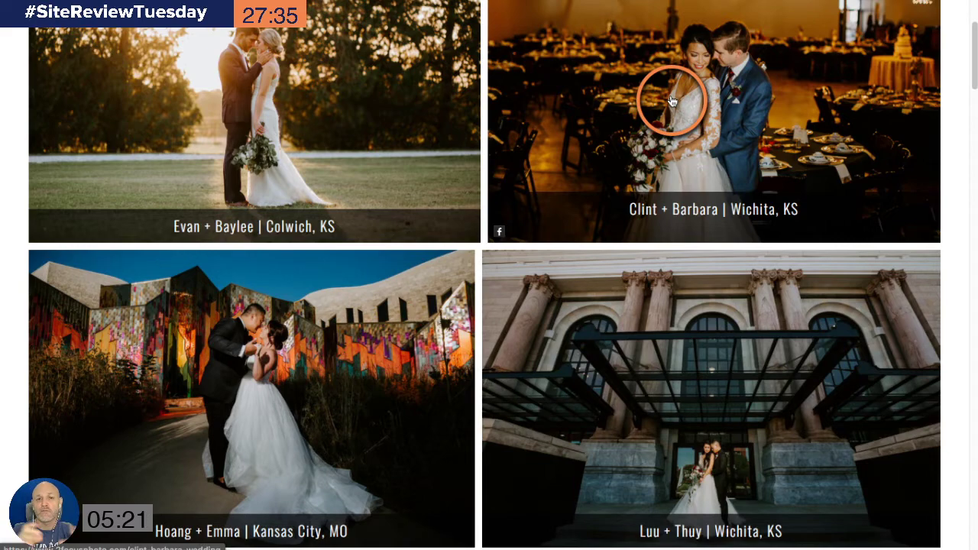
scroll(671, 101, up, 3)
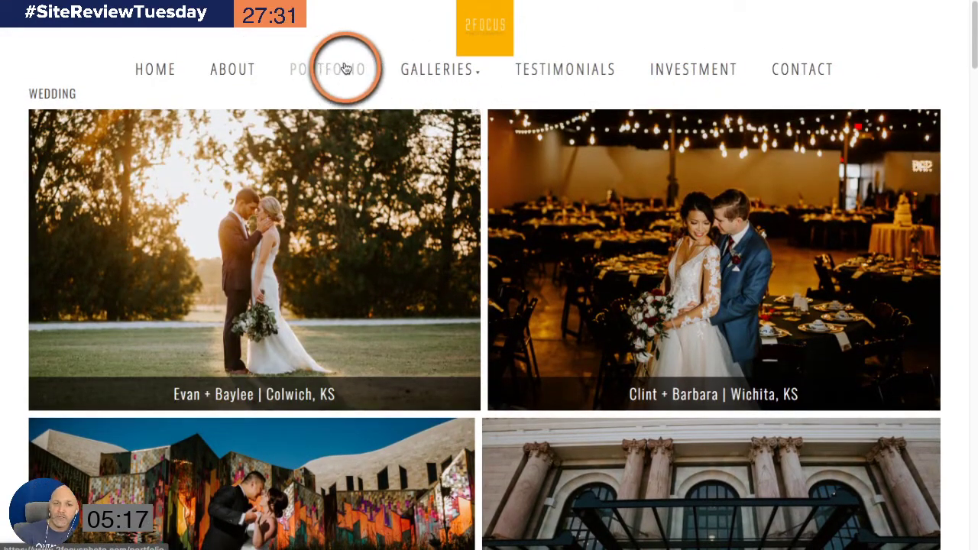
- Survey the Wedding gallery covers further down, past the Arkansas and Omaha weddings, and go back to the page header
mouse_move(421, 70)
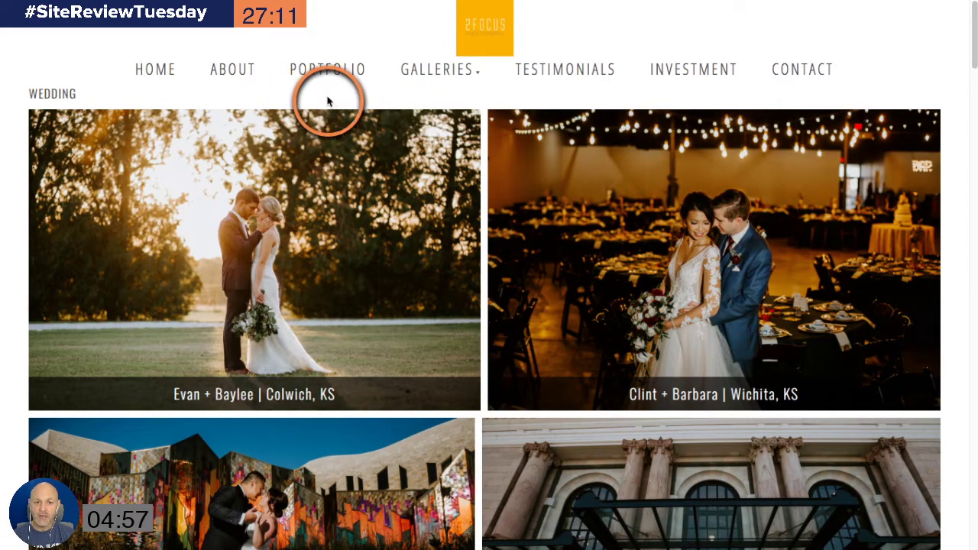
scroll(458, 157, down, 12)
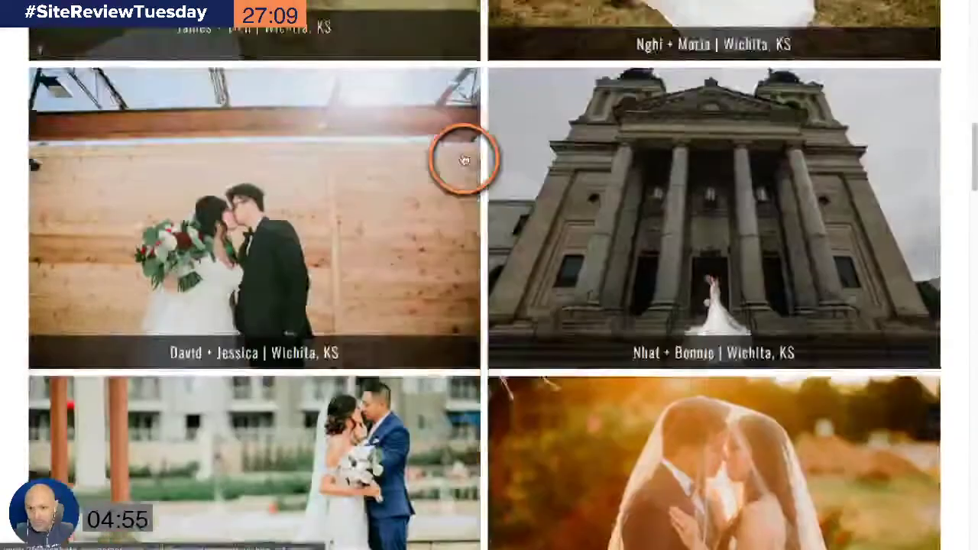
scroll(464, 160, down, 4)
scroll(951, 246, down, 10)
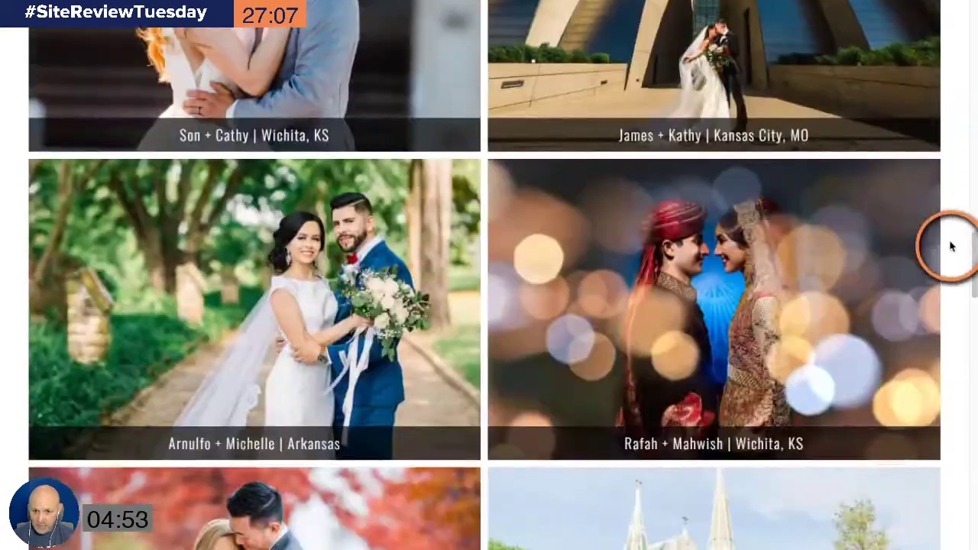
scroll(951, 246, down, 10)
scroll(960, 298, up, 5)
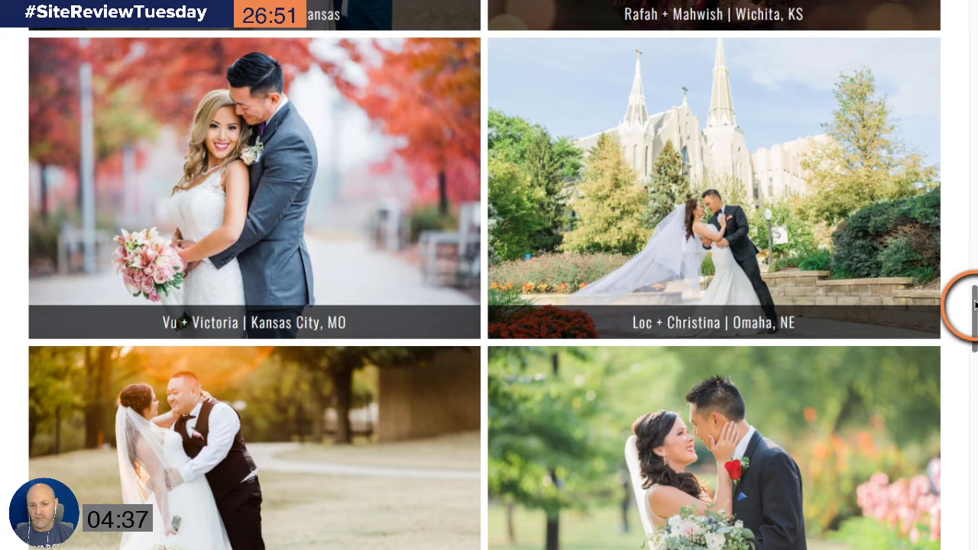
drag(969, 310, 967, 21)
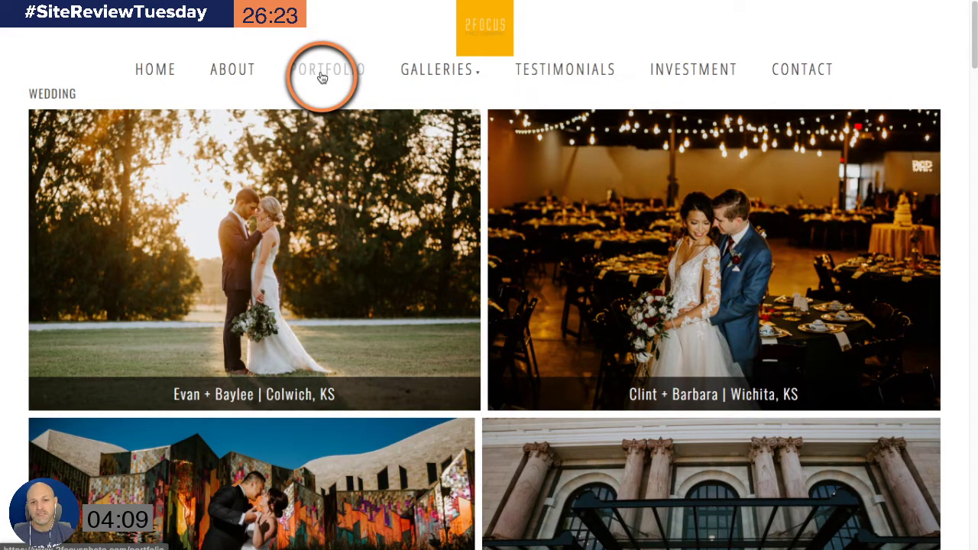
- Open the Testimonials page and skim the wedding client reviews down past the greenery engagement photo
click(557, 74)
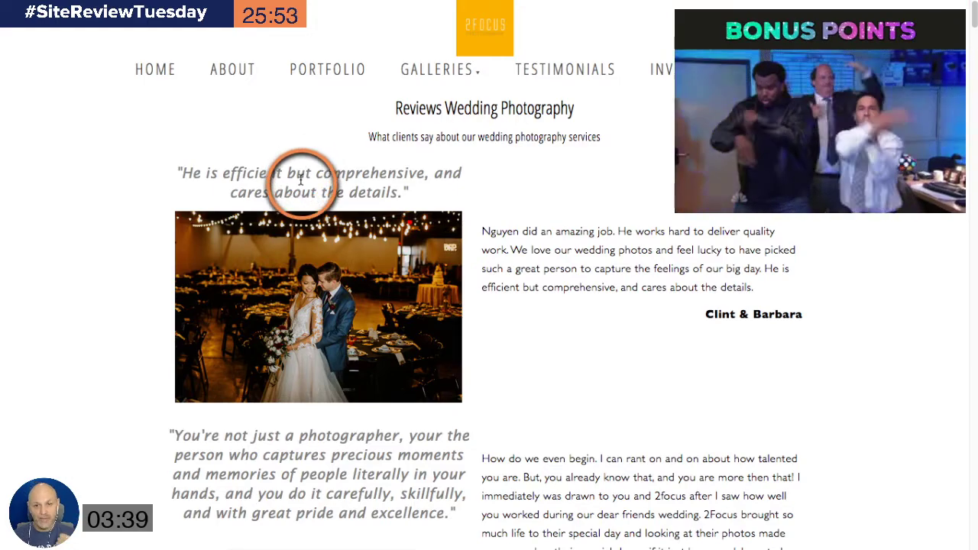
scroll(263, 177, down, 1)
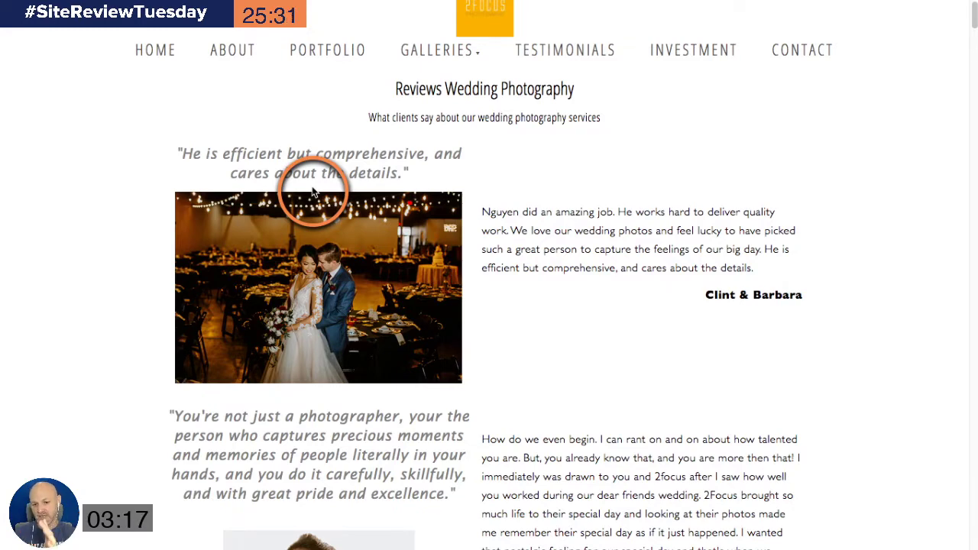
scroll(459, 195, down, 3)
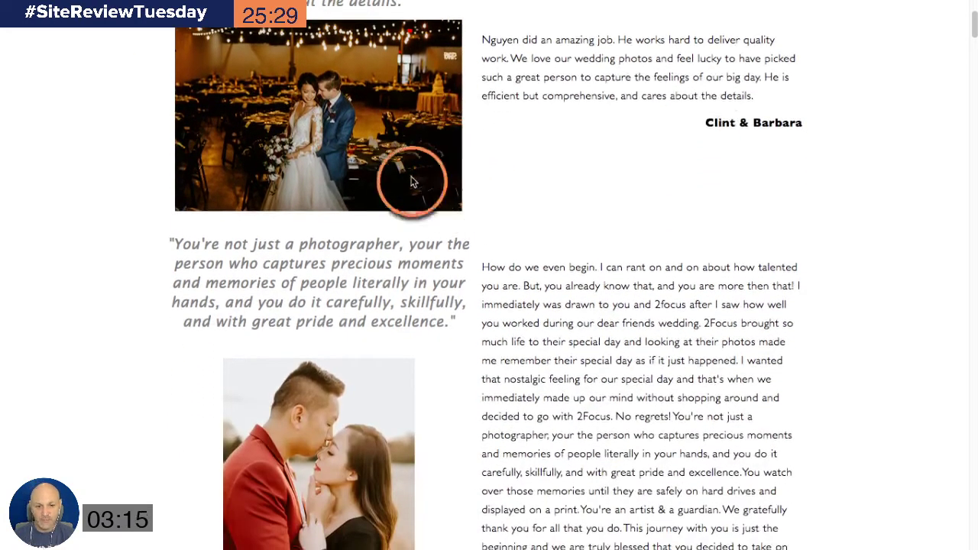
scroll(396, 170, down, 1)
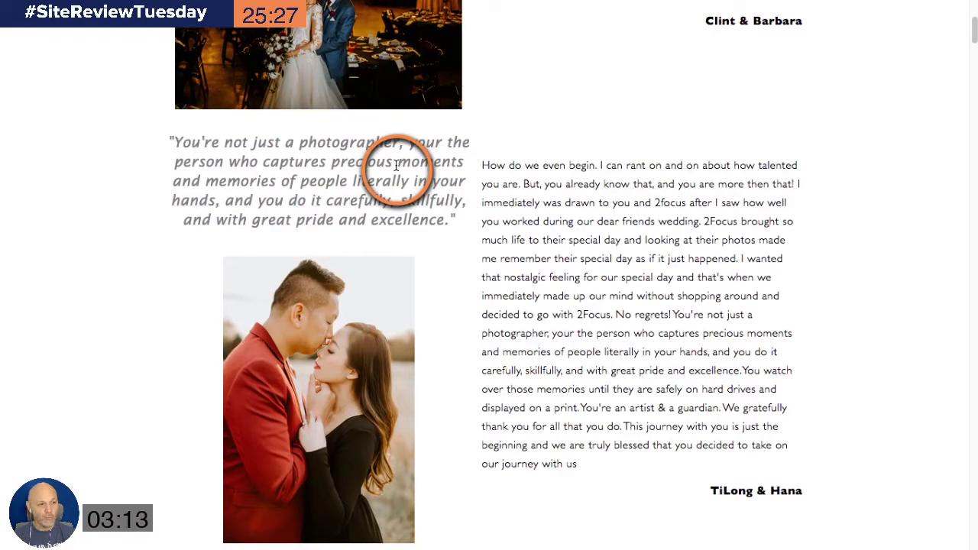
scroll(404, 159, down, 10)
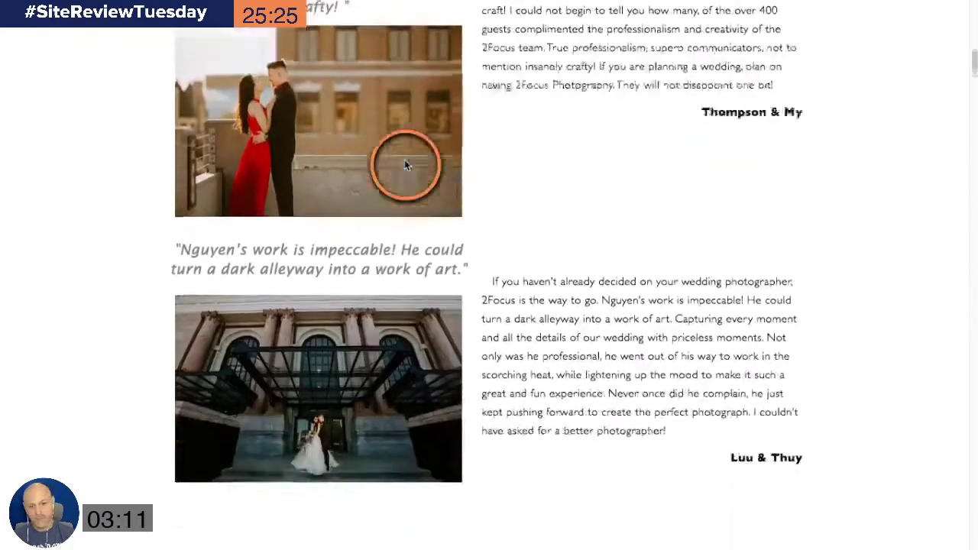
scroll(404, 160, down, 10)
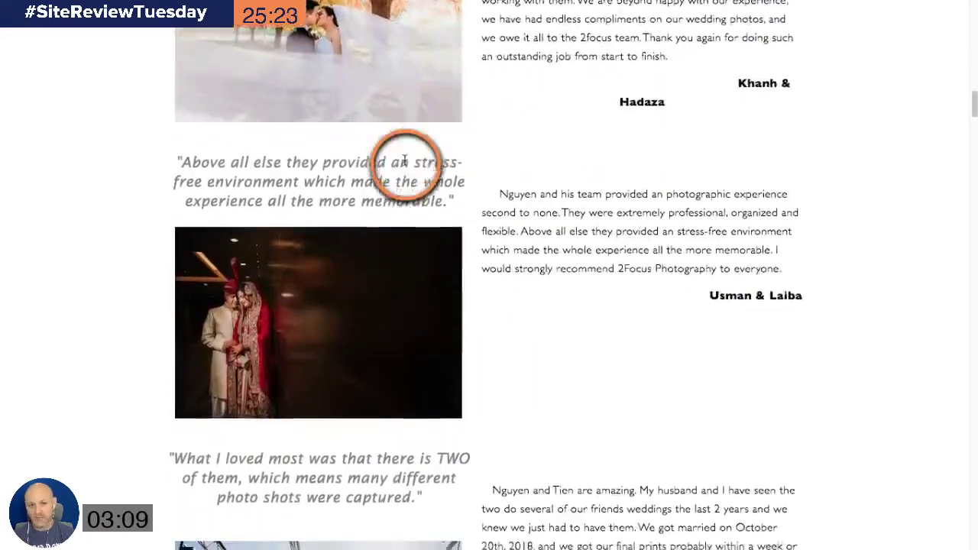
scroll(405, 162, down, 1)
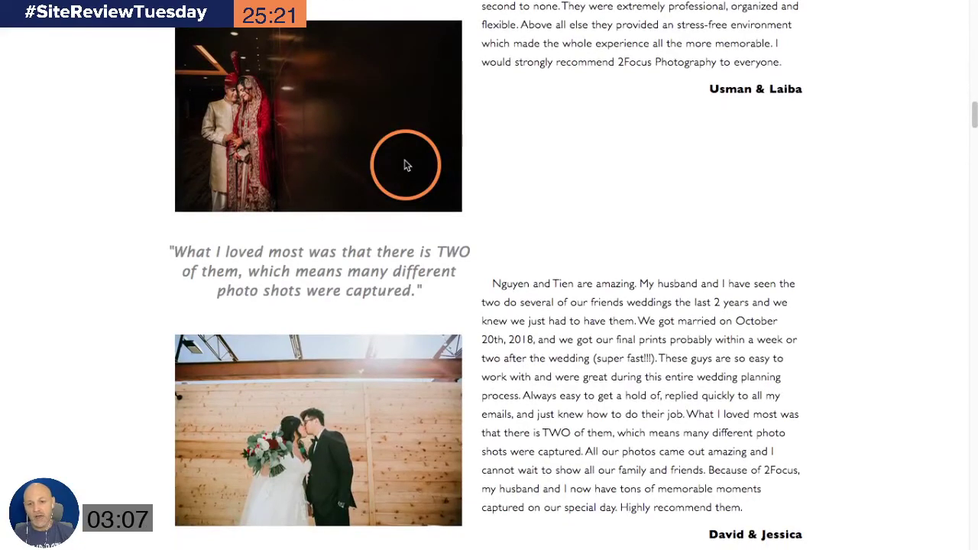
scroll(406, 166, down, 5)
scroll(405, 165, down, 5)
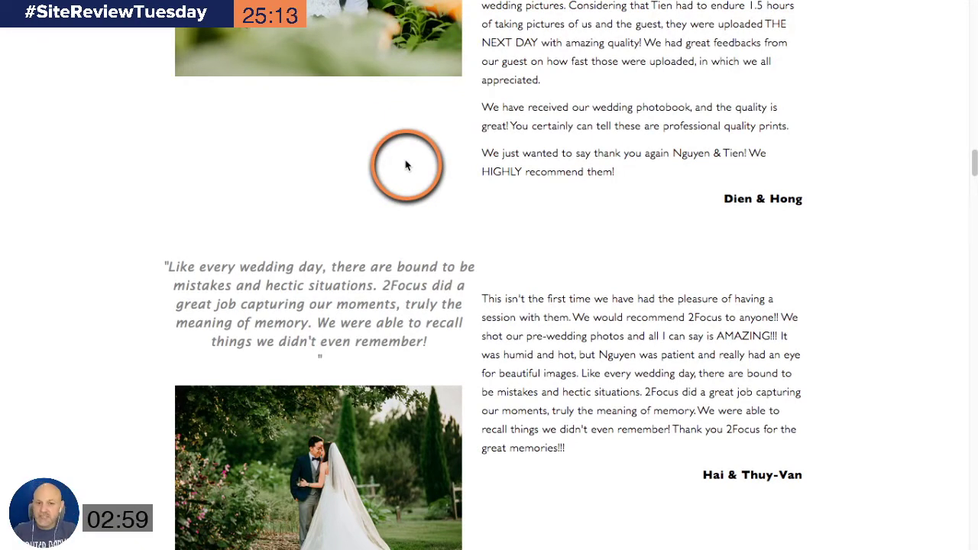
- Read the review quoted "We had a vision on some of the engagement shots" in full and return to the page header
scroll(395, 207, up, 3)
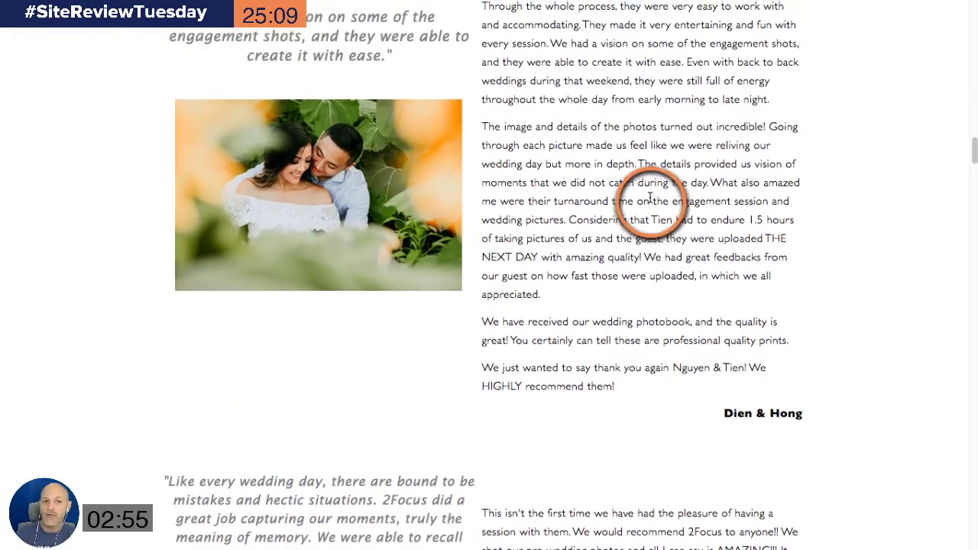
scroll(647, 203, up, 1)
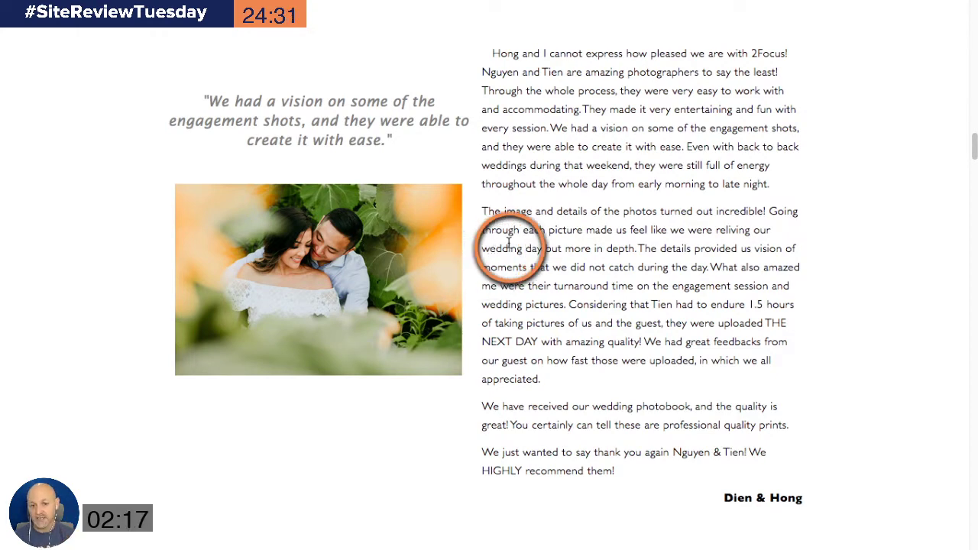
scroll(520, 241, up, 20)
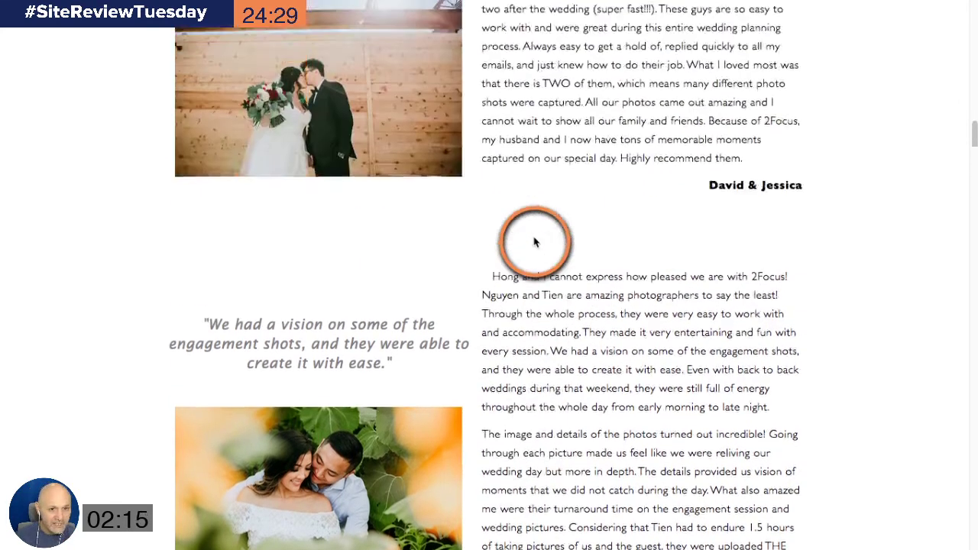
scroll(535, 241, up, 1)
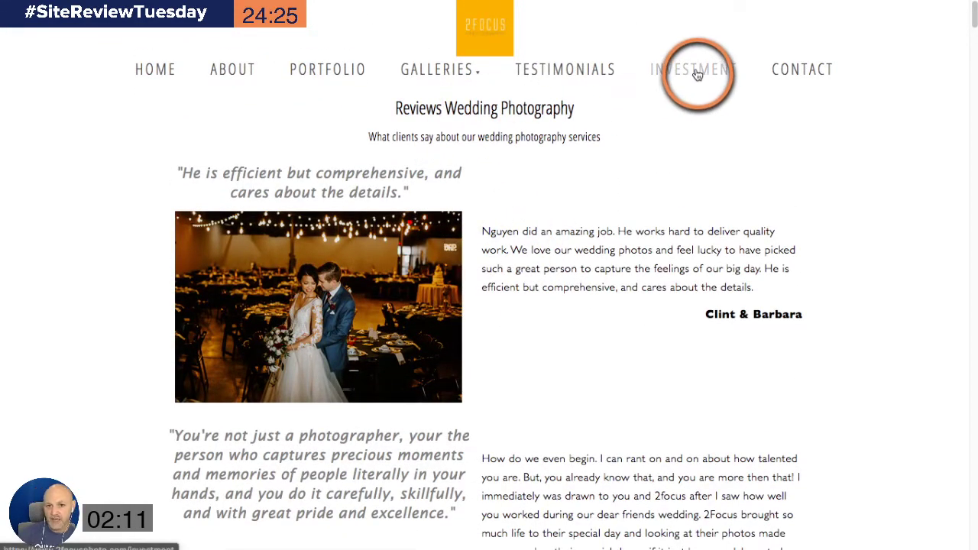
- Open the Investment page and look over the three wedding packages down to the Let's Connect link and footer
click(697, 75)
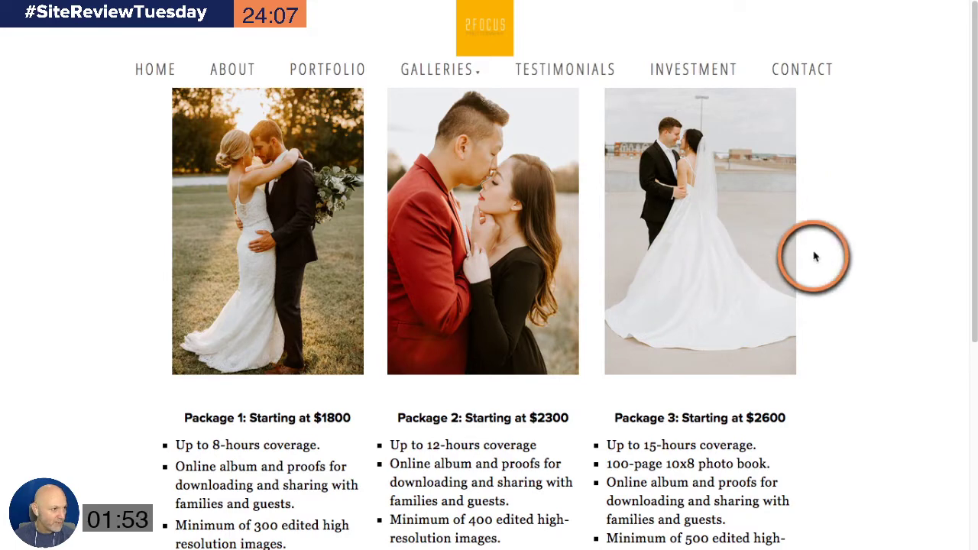
drag(855, 270, 775, 270)
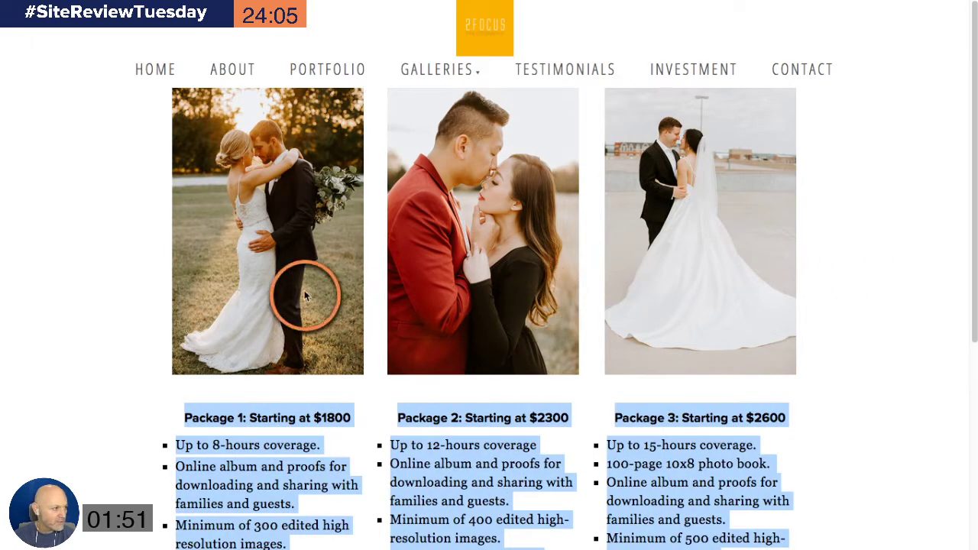
click(856, 229)
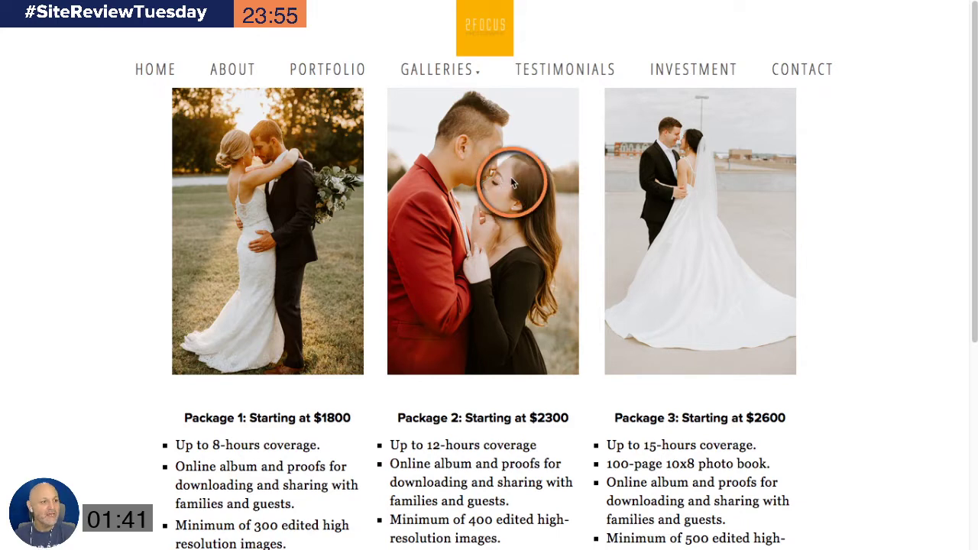
scroll(530, 203, down, 1)
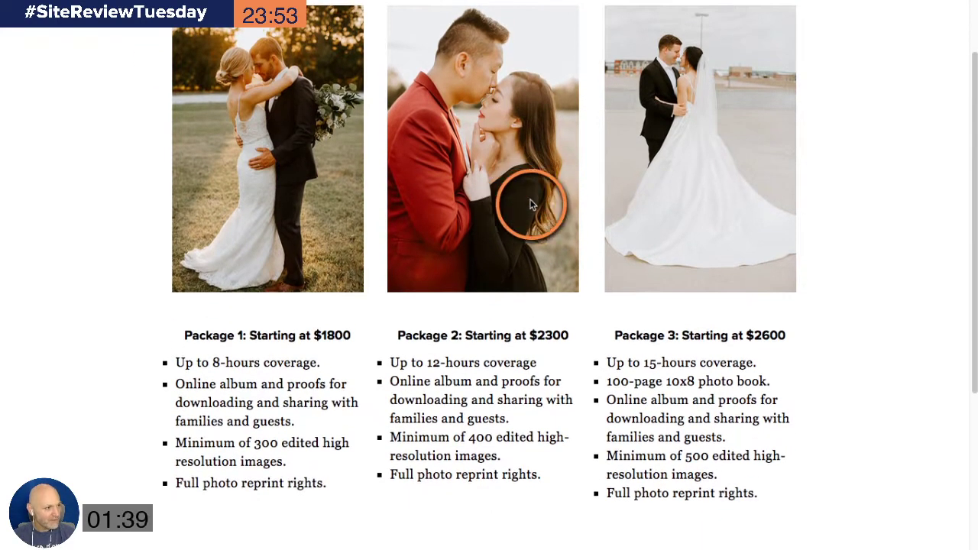
scroll(271, 327, down, 3)
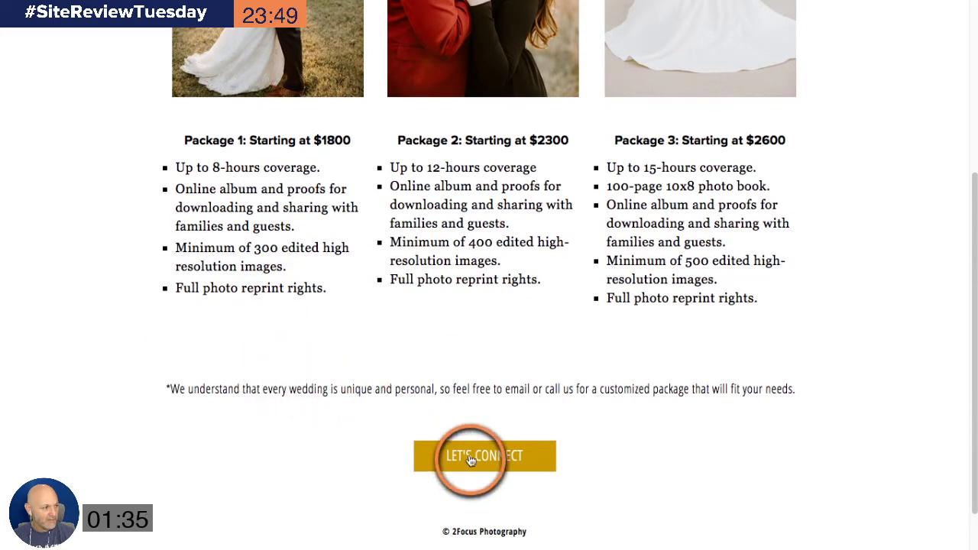
scroll(557, 384, down, 1)
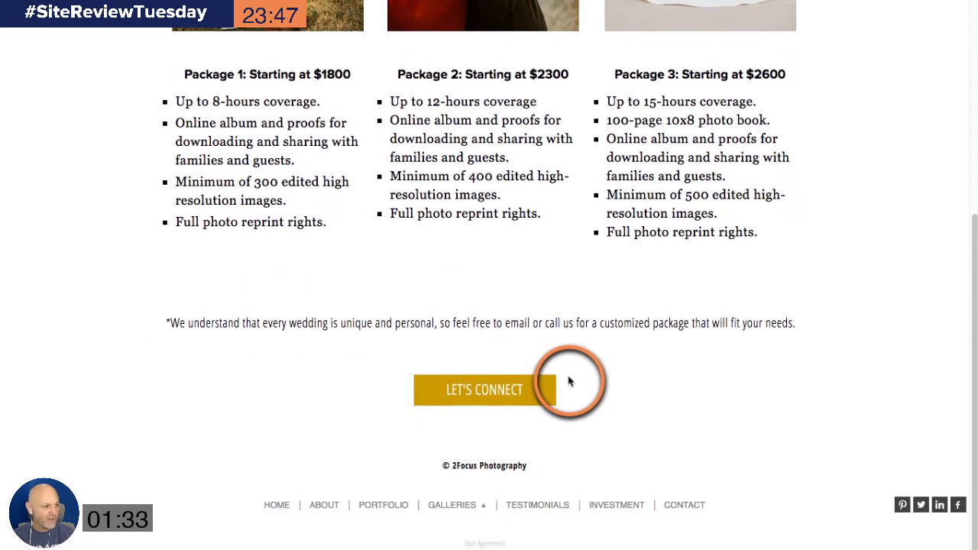
- Recheck the package inclusions and the customized package note, and go back to the Investment page's header
scroll(562, 344, up, 2)
scroll(562, 344, up, 2)
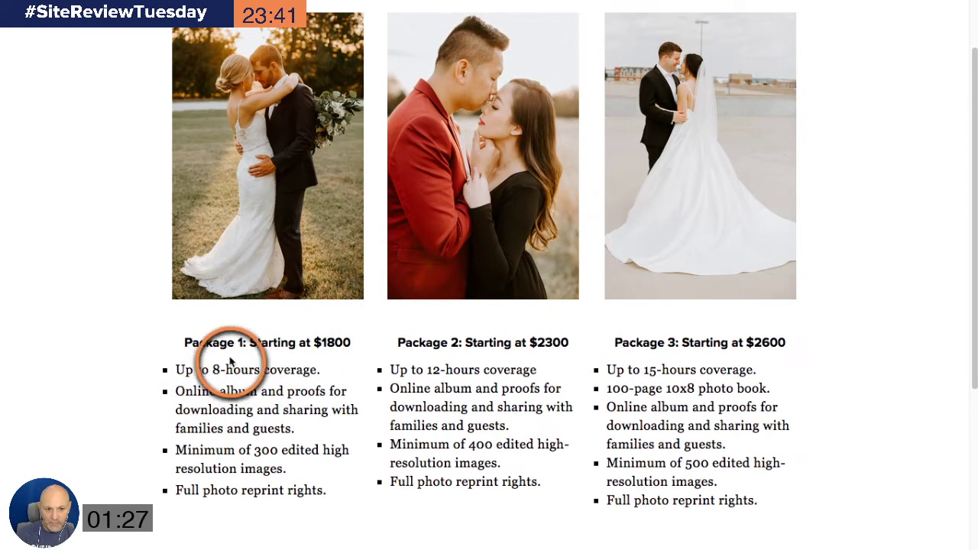
scroll(245, 348, down, 4)
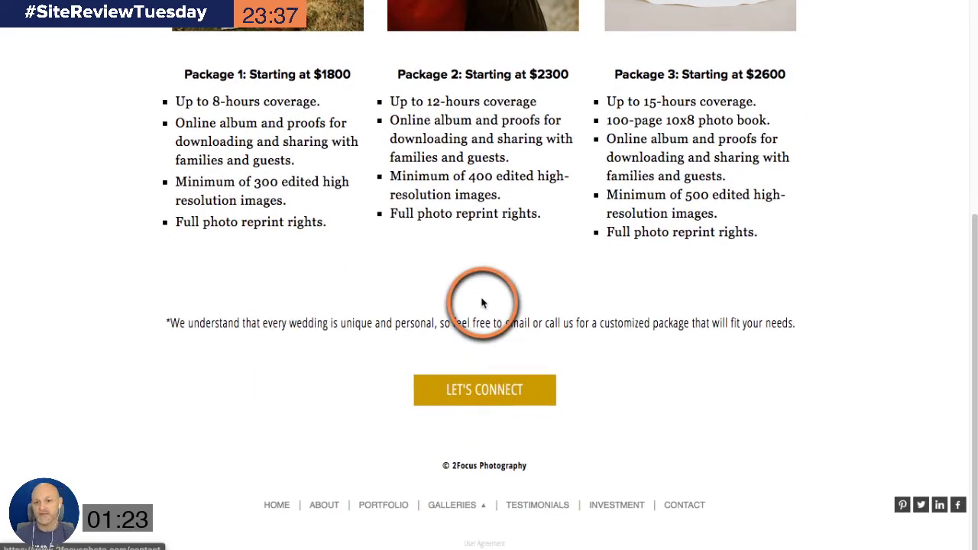
scroll(481, 303, up, 5)
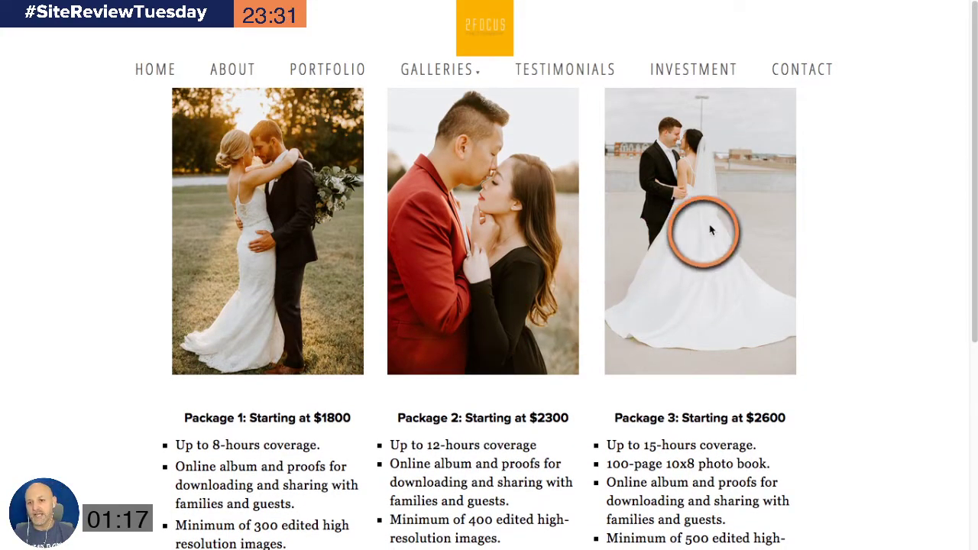
- Open the Contact page and look through the Request Pricing & Reserve Your Date form from its introduction to the footer
click(822, 73)
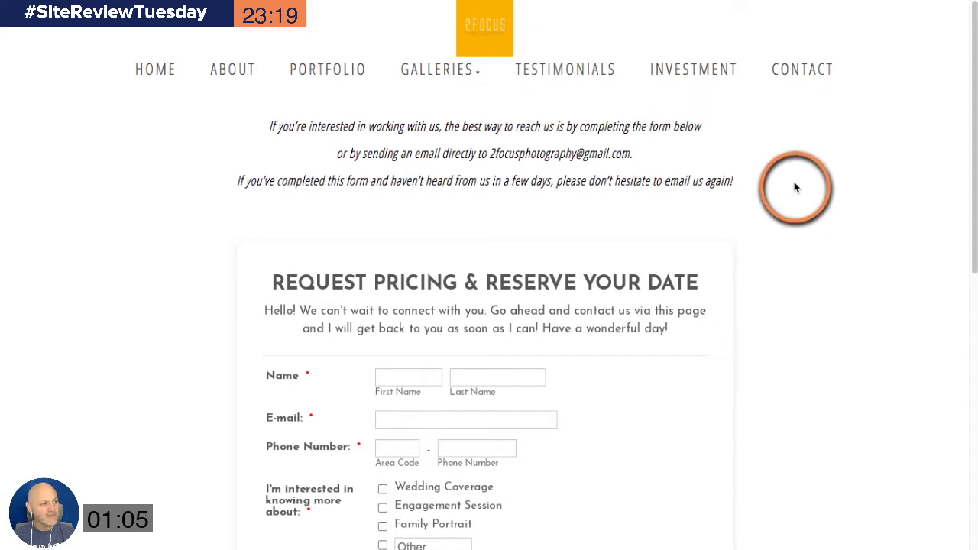
scroll(782, 183, down, 4)
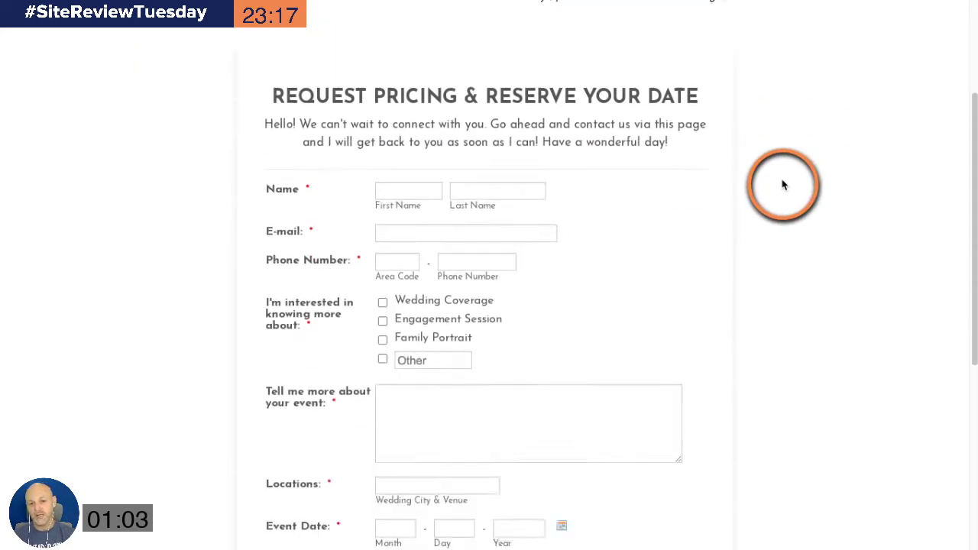
scroll(782, 183, down, 3)
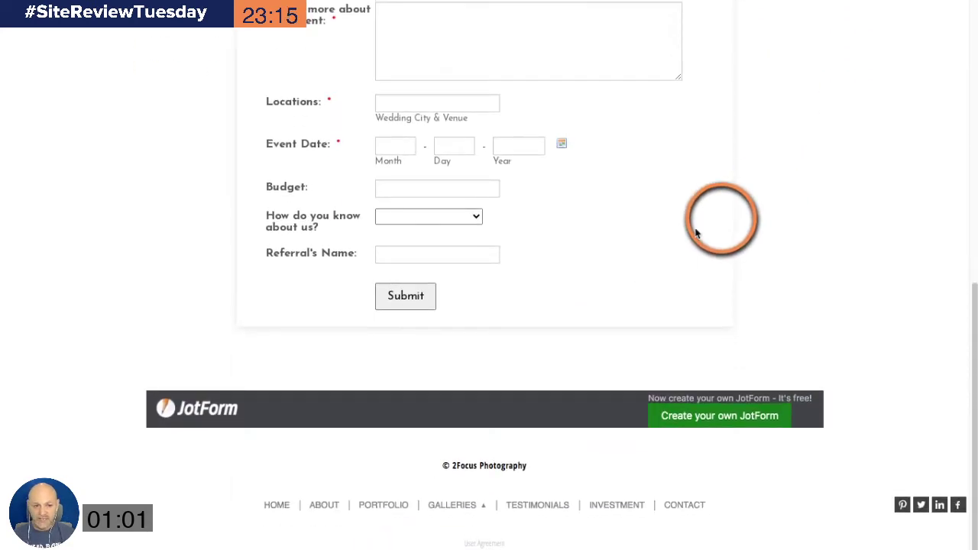
scroll(702, 410, up, 5)
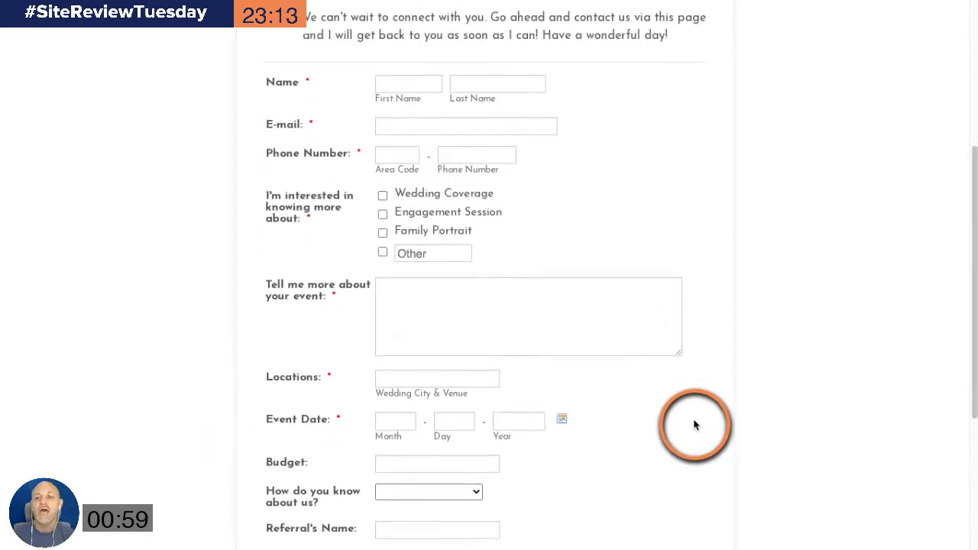
scroll(696, 426, up, 1)
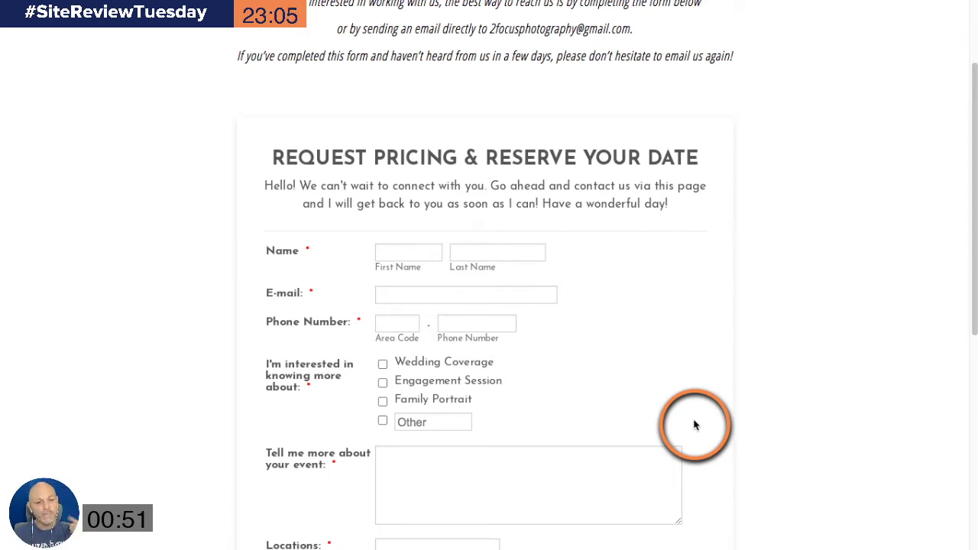
scroll(716, 394, up, 2)
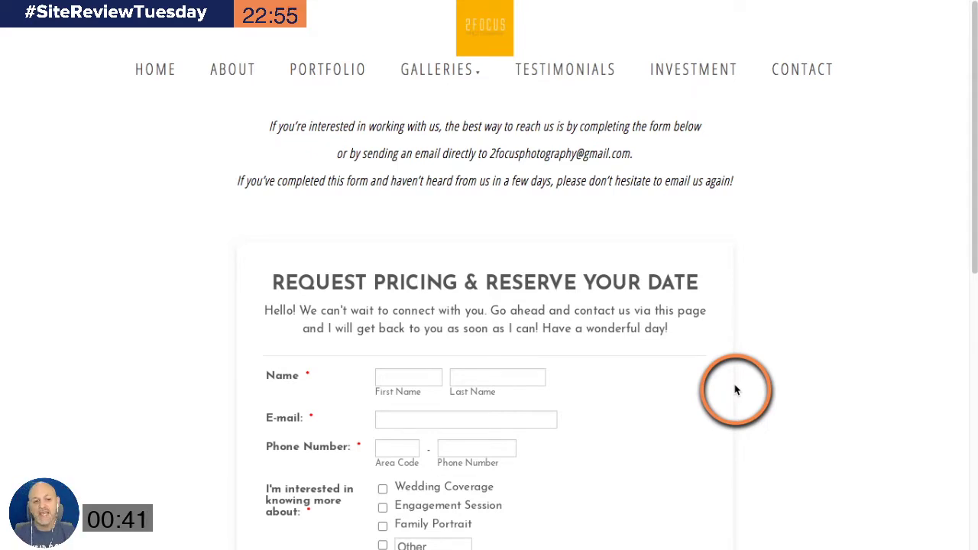
- Review the contact form's fields again, from Name to Referral's Name, and return to the page header
scroll(736, 388, down, 6)
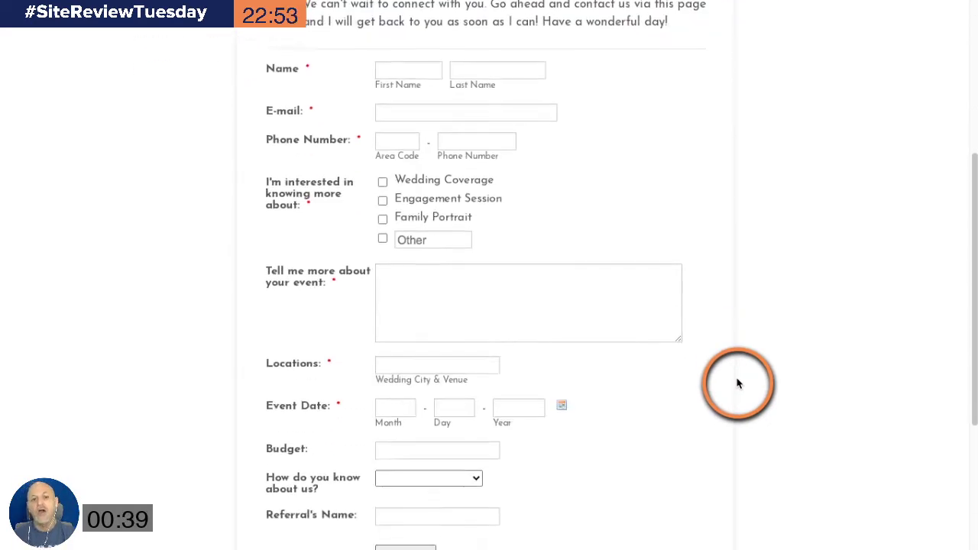
scroll(737, 384, down, 1)
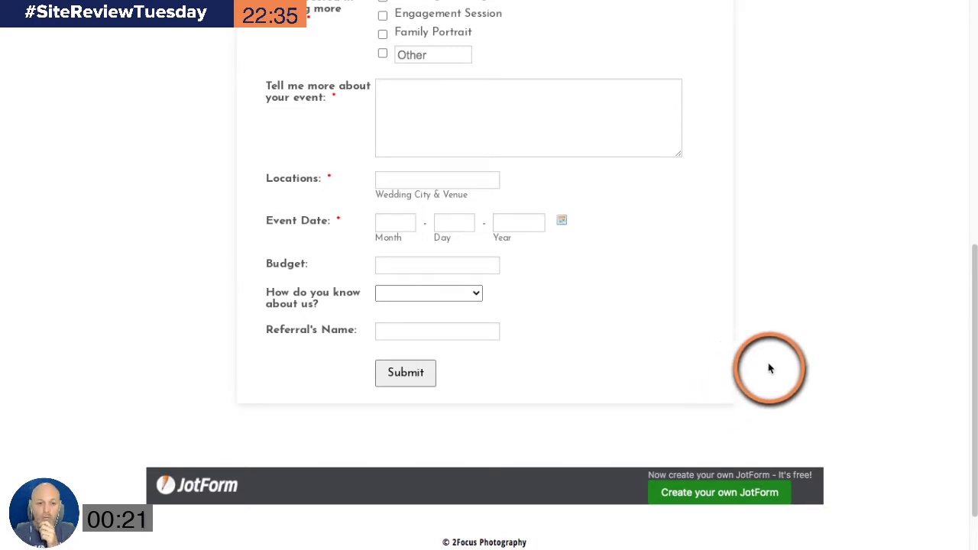
scroll(789, 366, up, 1)
scroll(789, 366, up, 2)
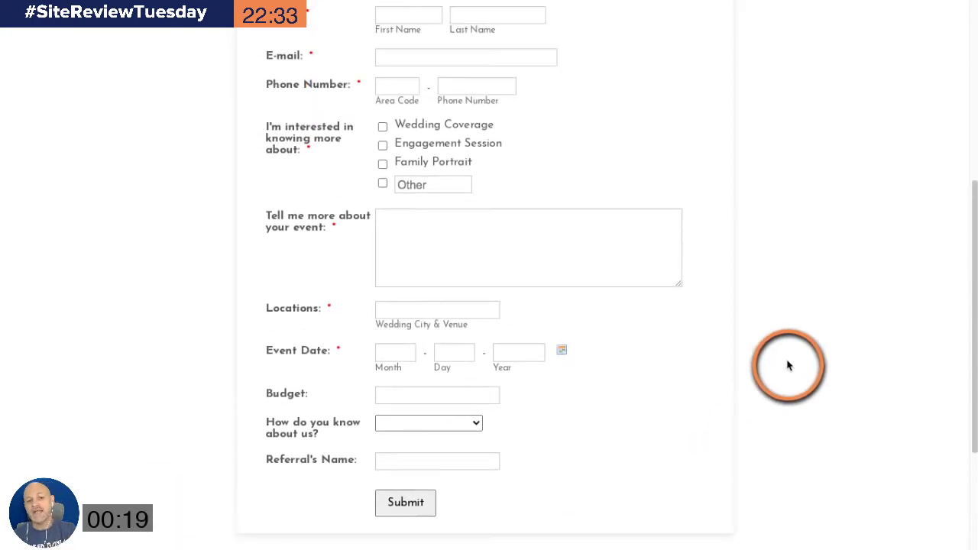
scroll(794, 363, up, 1)
scroll(799, 363, up, 4)
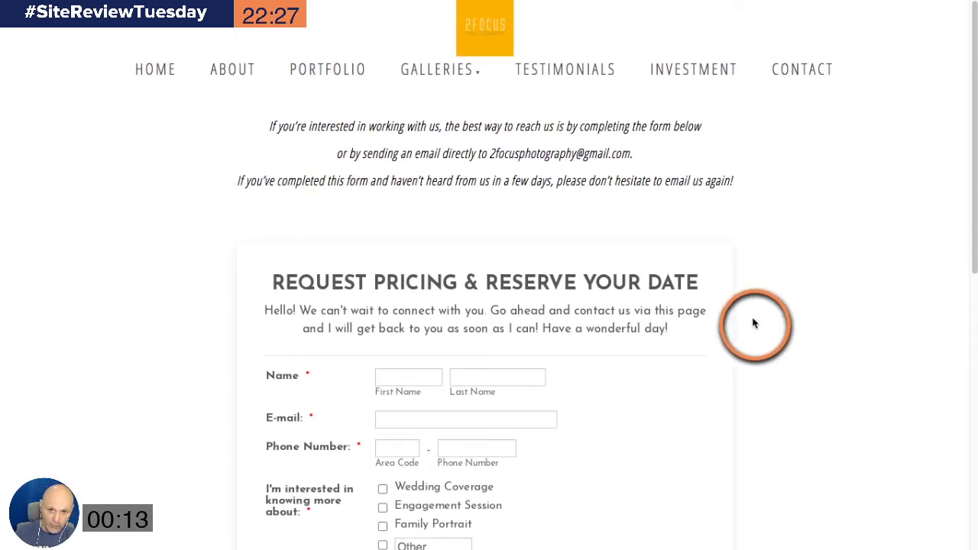
- Inspect the JotForm banner below the contact form, and switch to the Zenfolio account's All Photographs page
scroll(746, 227, down, 9)
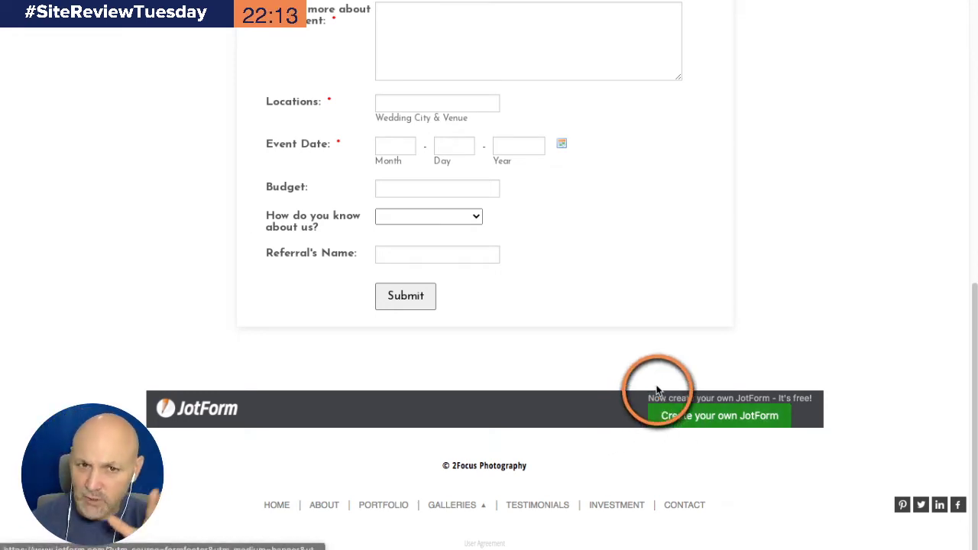
scroll(658, 393, up, 10)
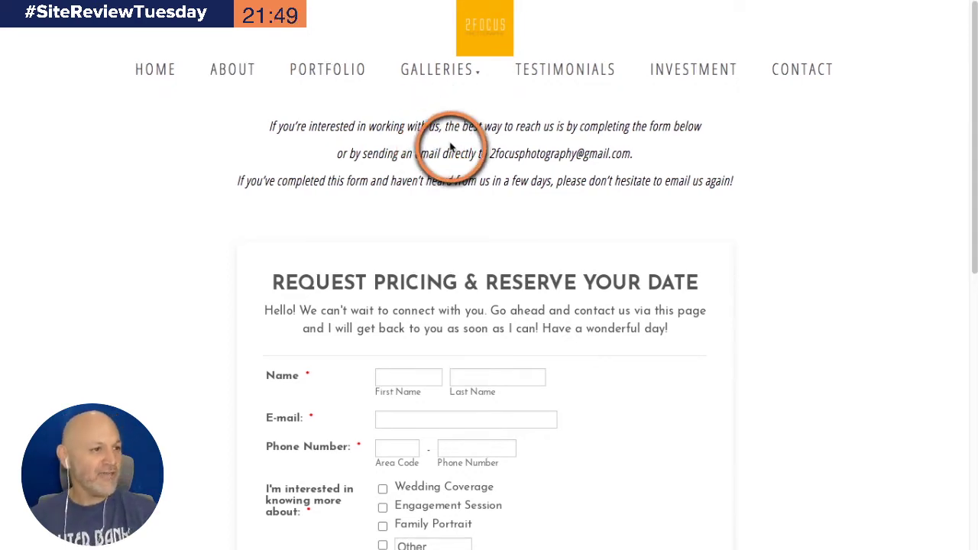
key(ctrl+Tab)
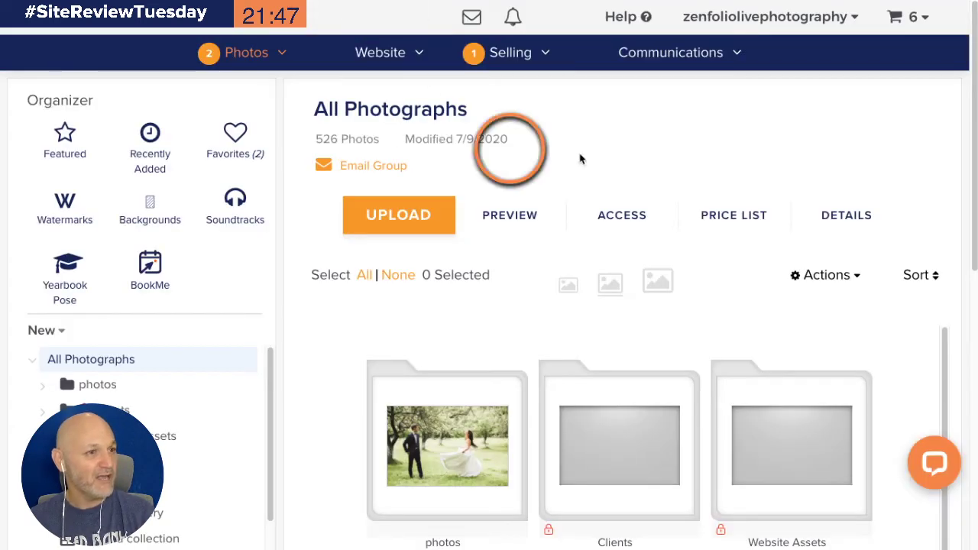